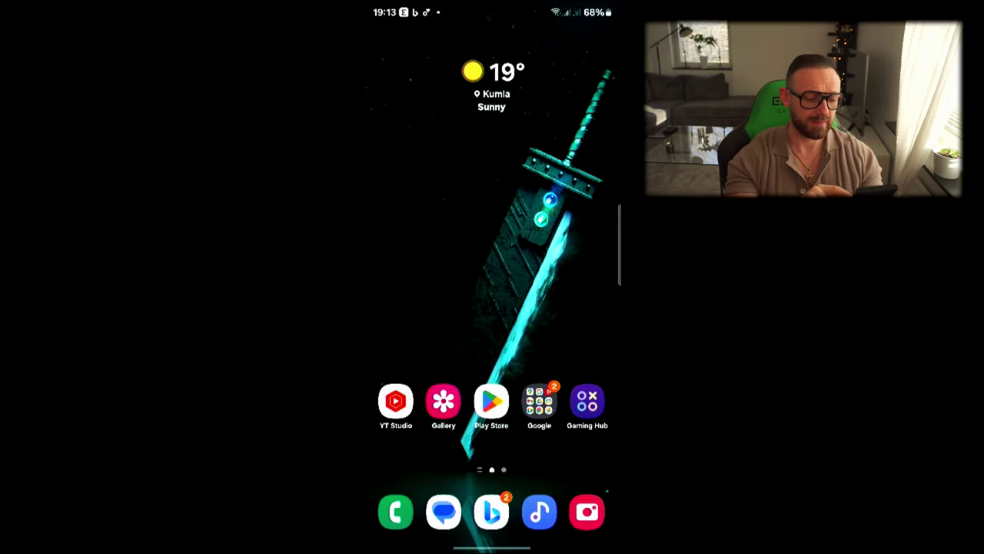
# Find the Sensor Kinetics app by Mypro in the Play Store and install it on the phone.
pyautogui.click(491, 401)
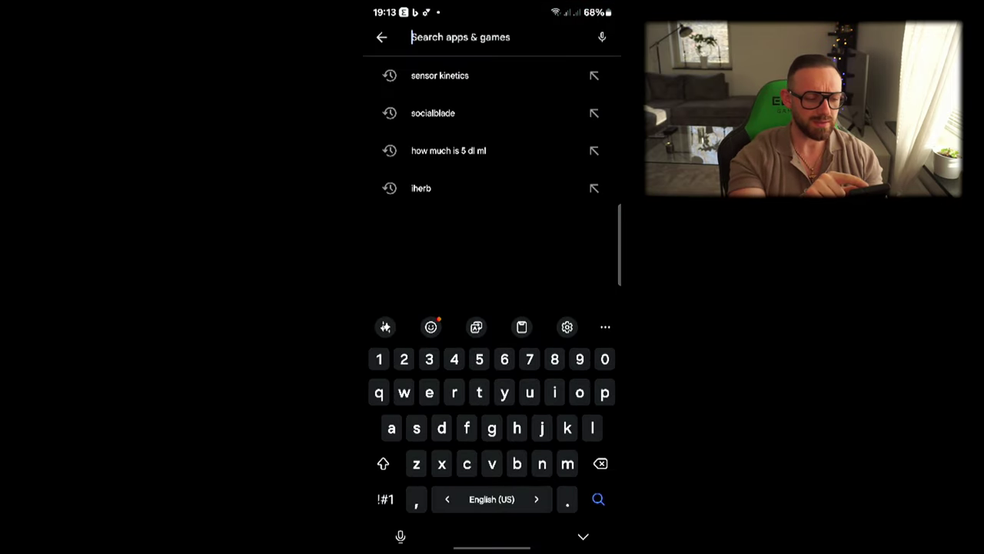
pyautogui.click(440, 75)
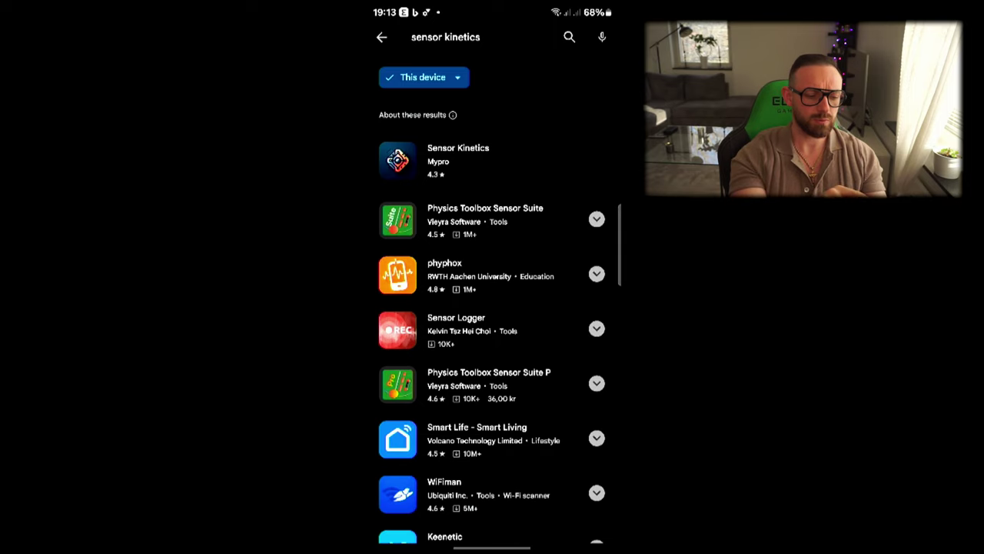
pyautogui.click(458, 160)
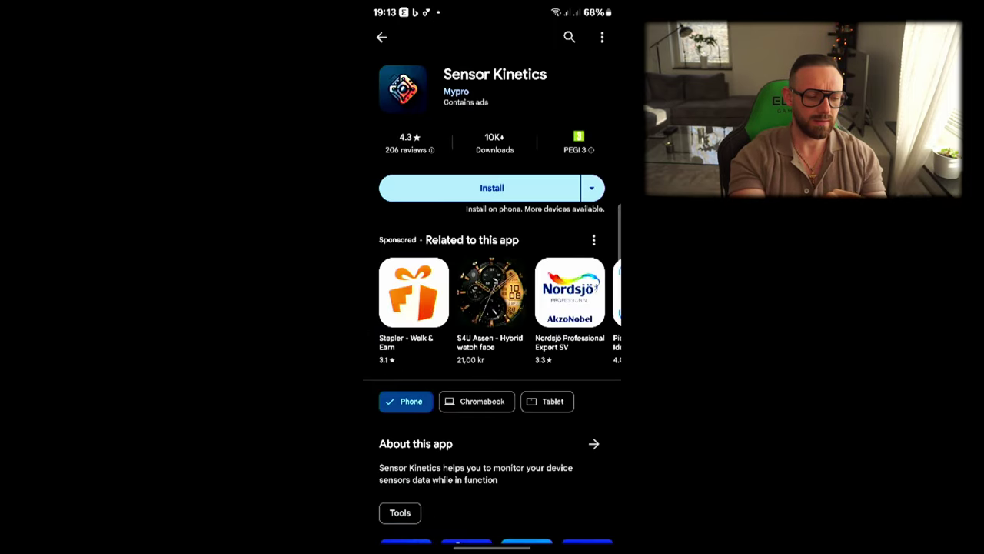
pyautogui.click(491, 188)
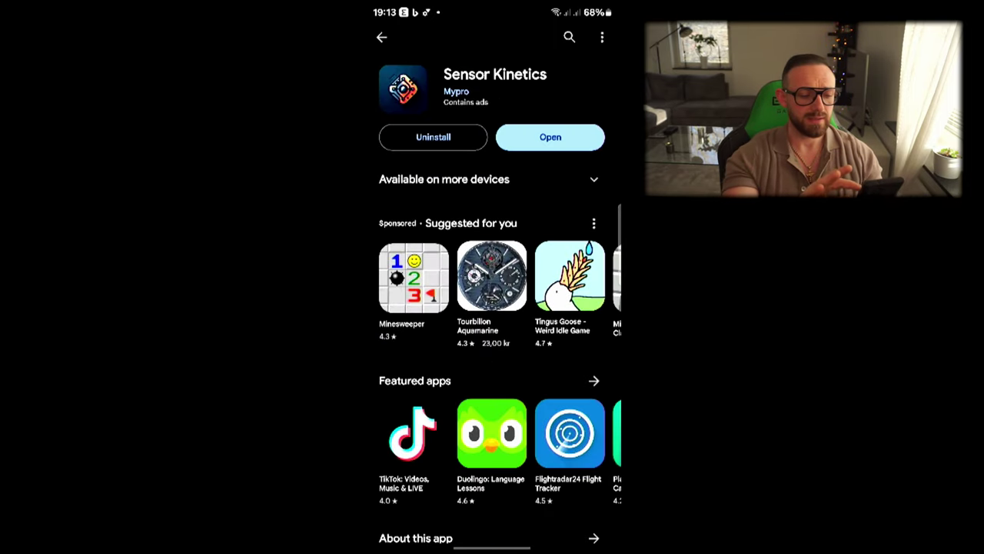
# Open Sensor Kinetics, consent to the data use, start the sensor readings to check for a gyroscope, and return to the home screen.
pyautogui.click(550, 137)
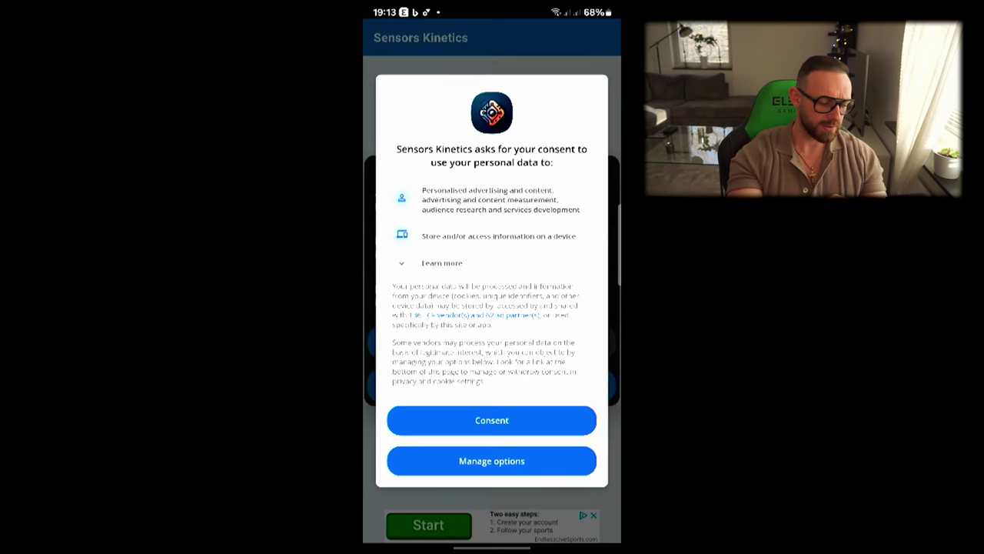
pyautogui.click(491, 420)
pyautogui.click(427, 341)
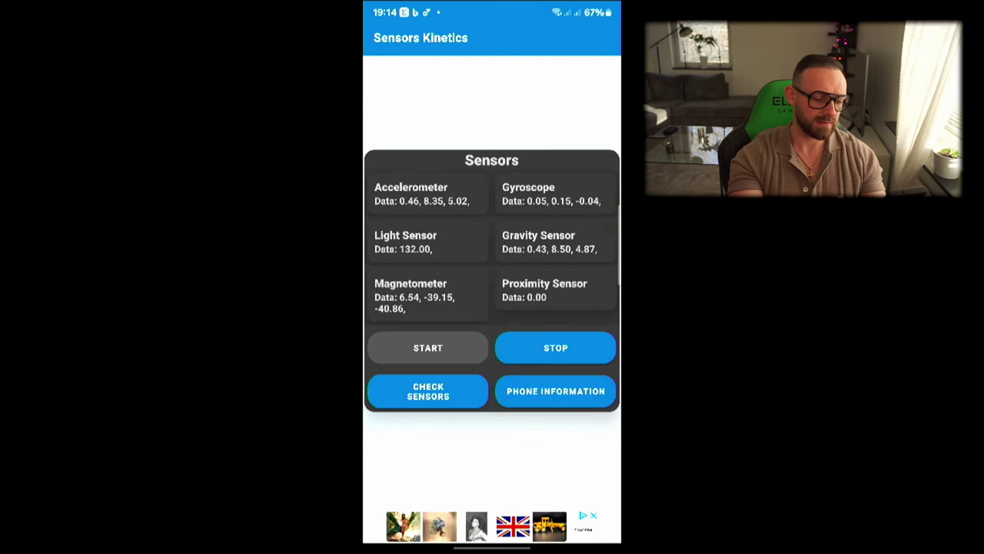
pyautogui.press('Home')
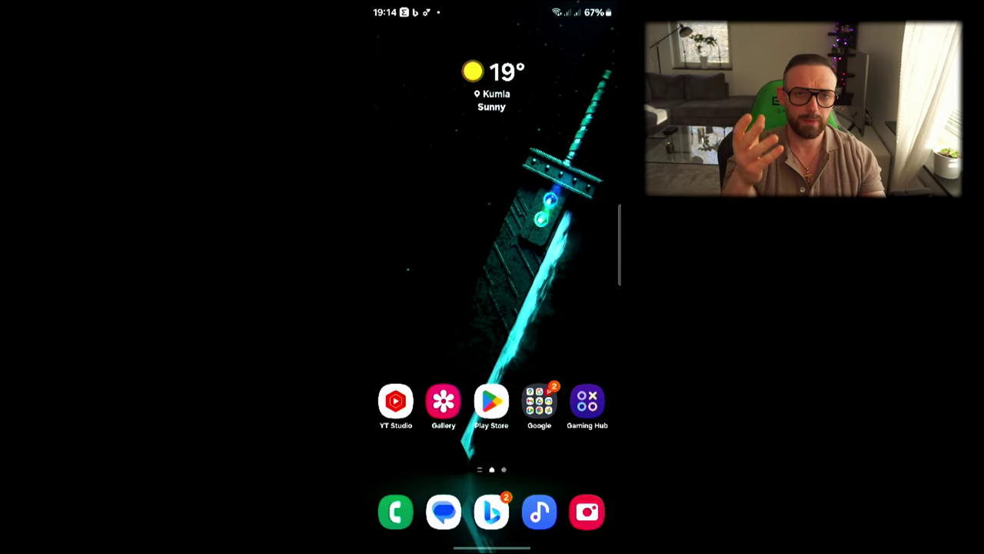
# Search Bing for "motion source apk" and open the Cemu hook page on UDP Pad motion data provider setup.
pyautogui.moveTo(492, 384)
pyautogui.mouseDown()
pyautogui.moveTo(492, 192)
pyautogui.moveTo(492, 423)
pyautogui.mouseUp()
pyautogui.click(491, 512)
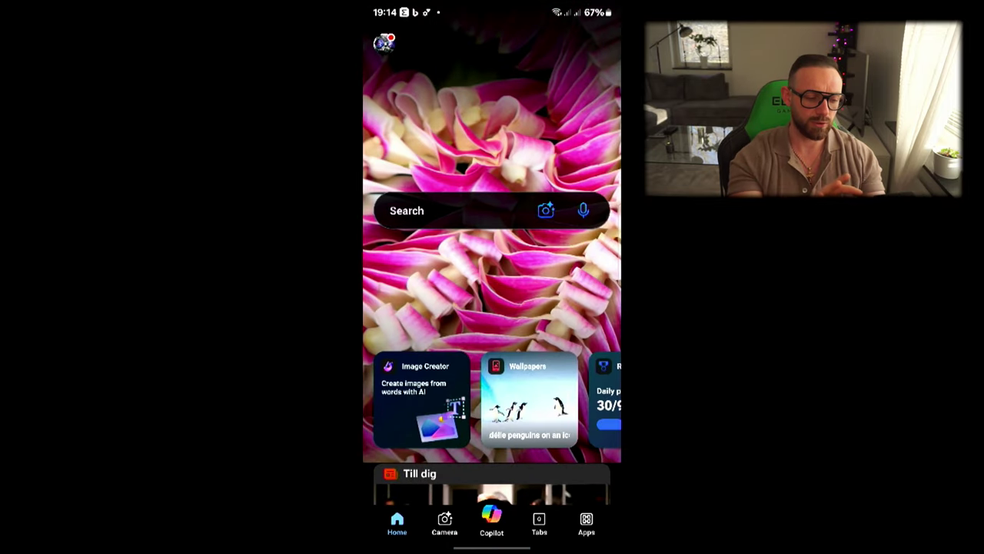
pyautogui.click(431, 211)
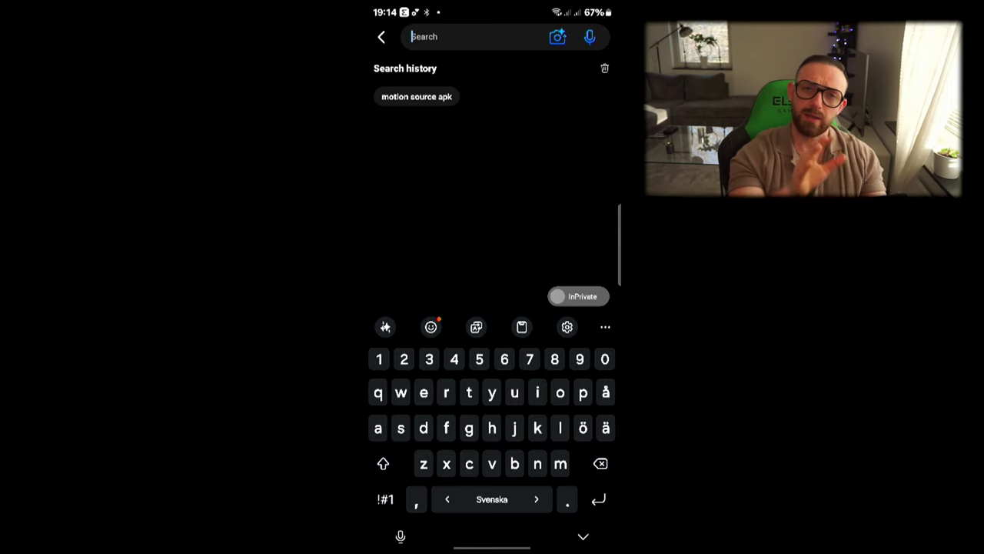
pyautogui.click(417, 96)
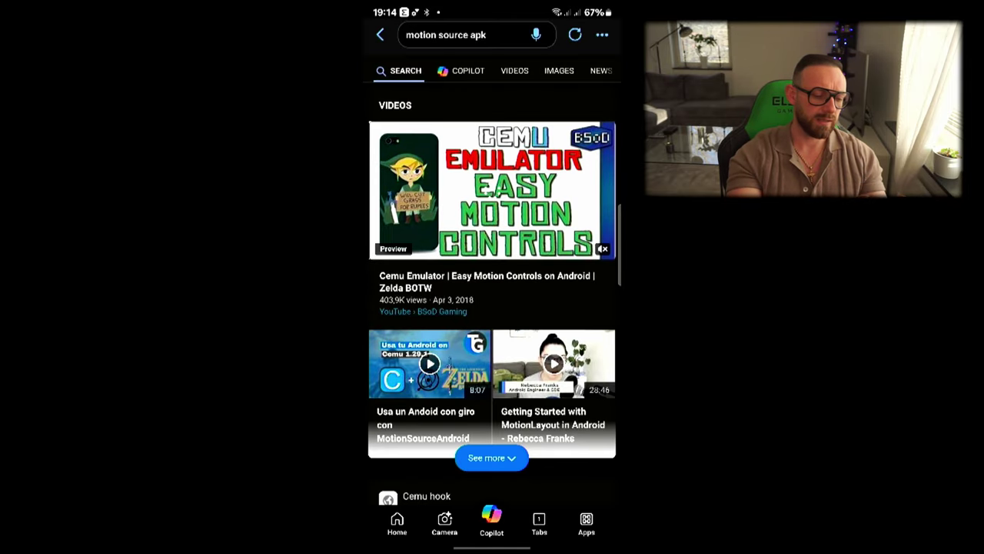
pyautogui.scroll(-4, 492, 284)
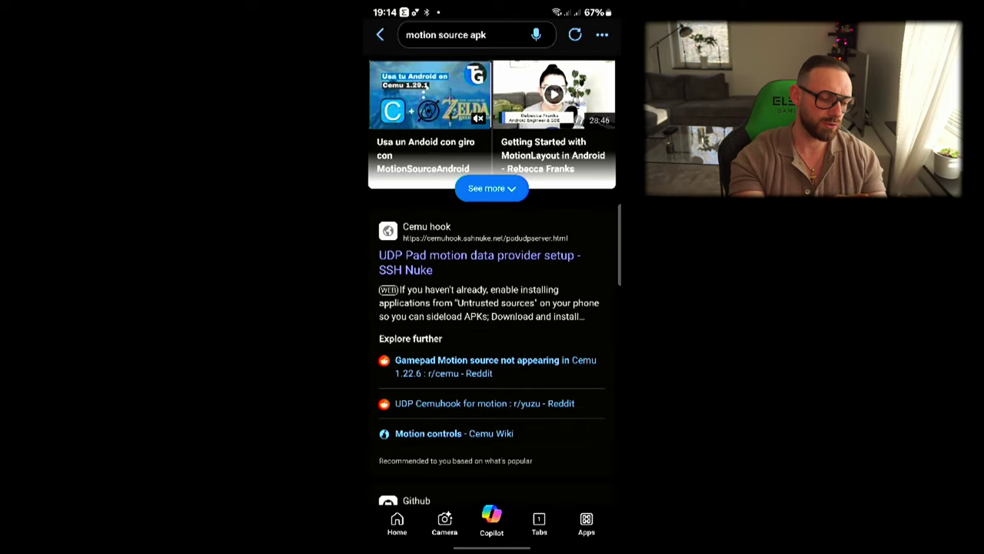
pyautogui.click(480, 261)
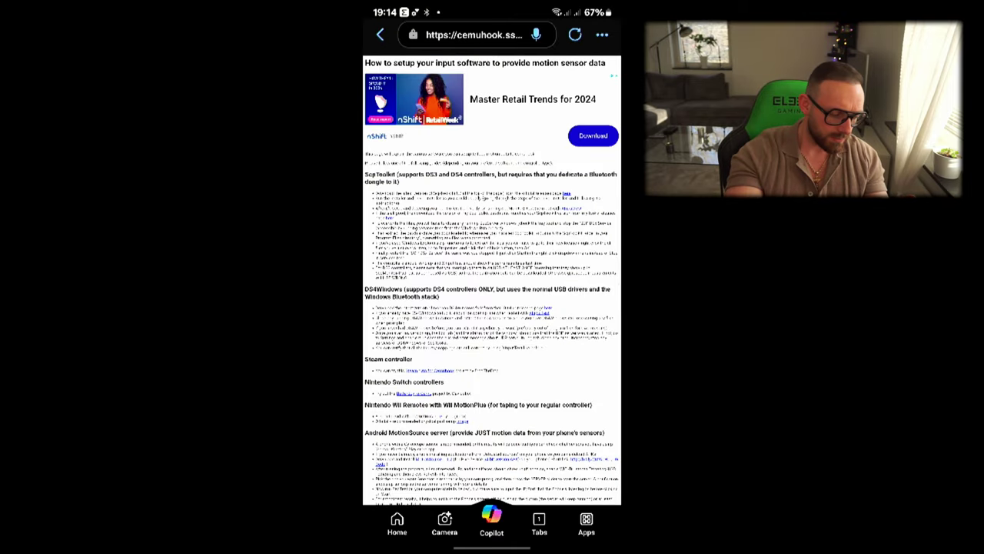
# Read the Android MotionSource server instructions and download the 64-bit version APK.
pyautogui.scroll(-2, 493, 281)
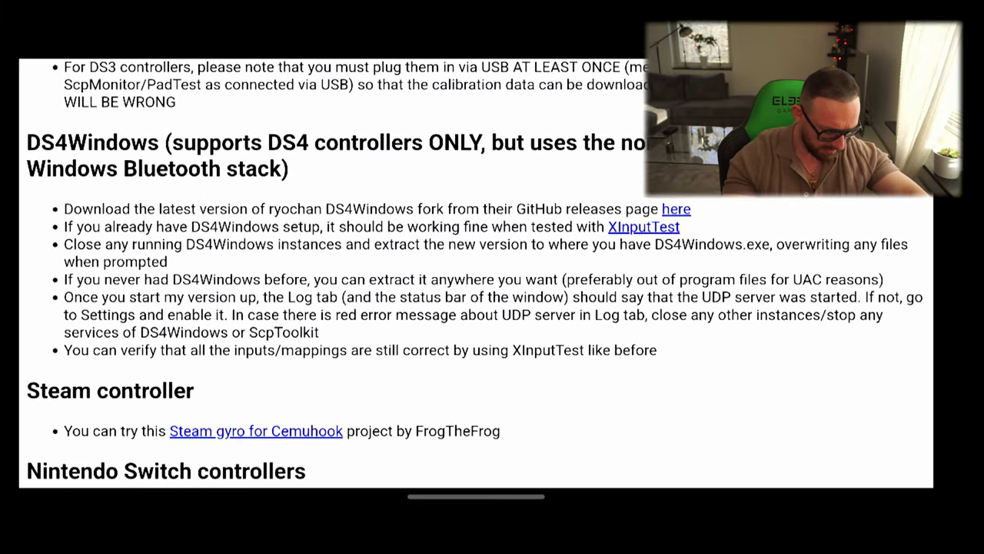
pyautogui.scroll(-10, 477, 269)
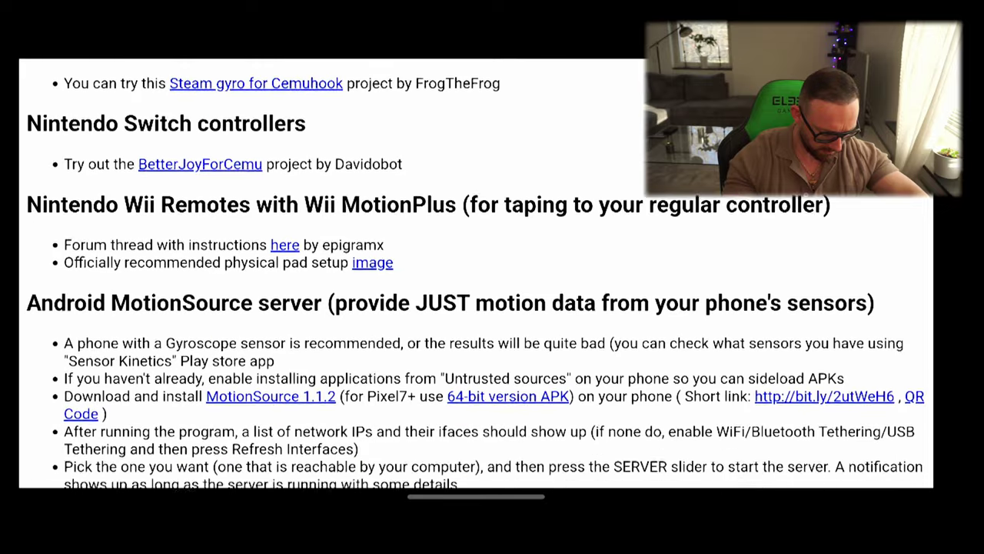
pyautogui.scroll(-1, 477, 270)
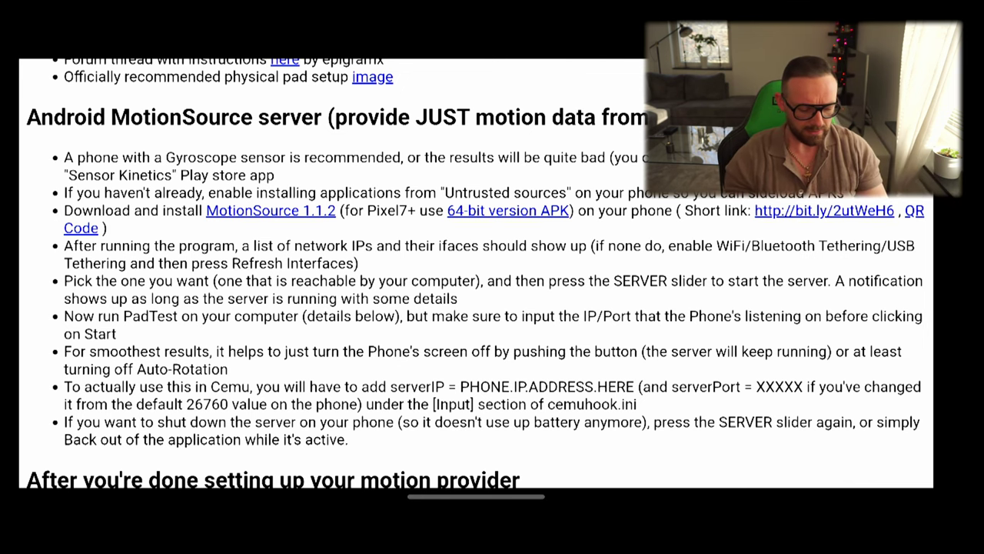
pyautogui.scroll(-1, 476, 275)
pyautogui.scroll(2, 476, 274)
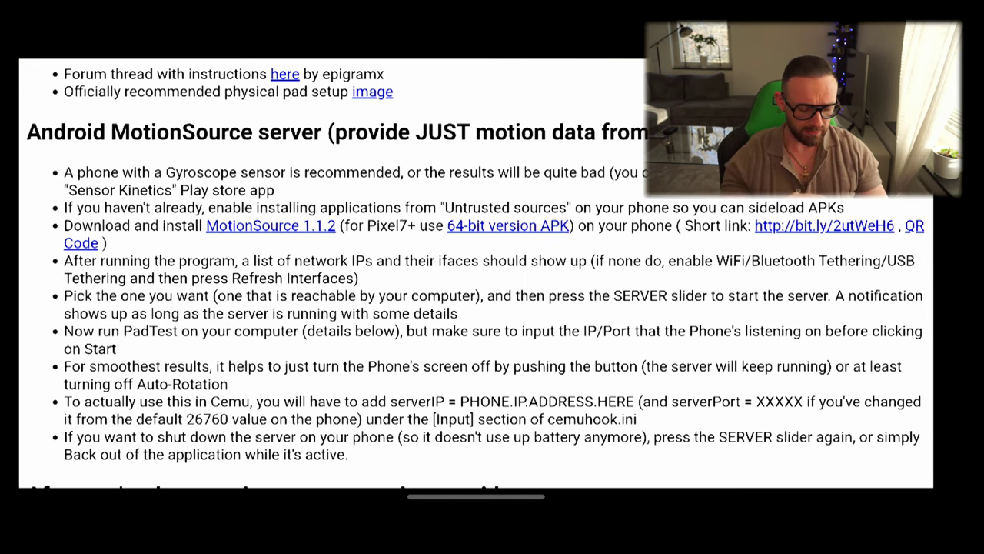
pyautogui.scroll(-1, 476, 274)
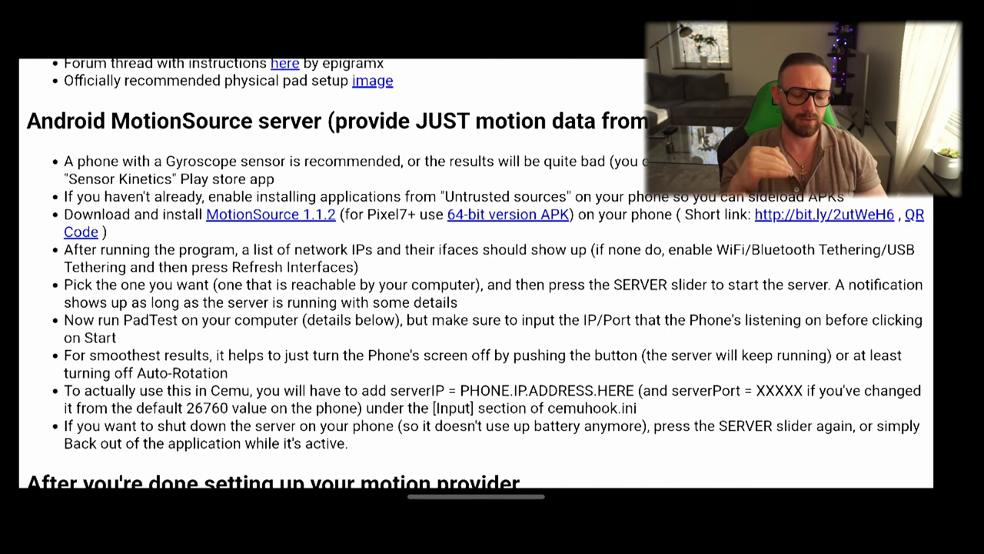
pyautogui.scroll(-3, 477, 269)
pyautogui.scroll(3, 476, 269)
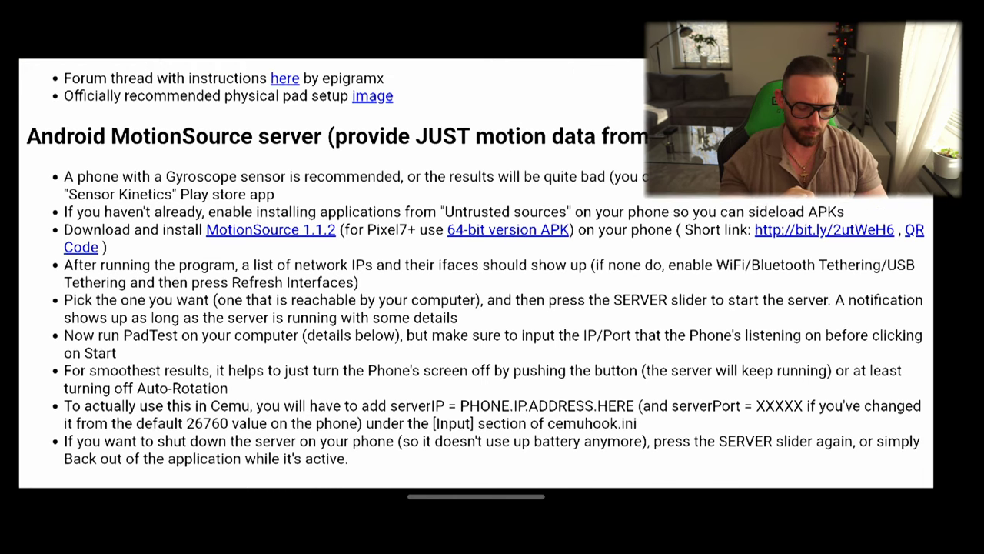
pyautogui.click(508, 229)
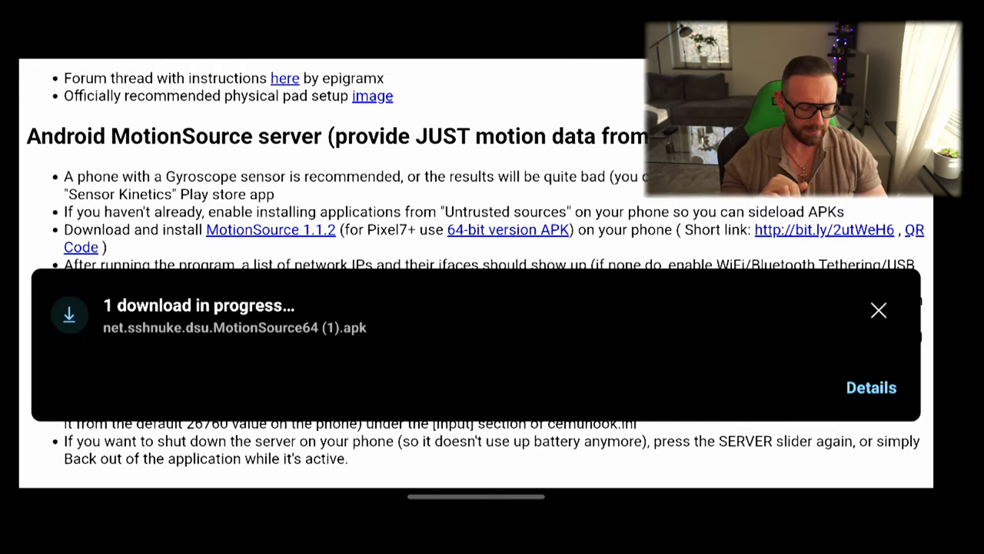
# Leave the browser and open the Downloads folder in the phone's file manager.
pyautogui.press('Home')
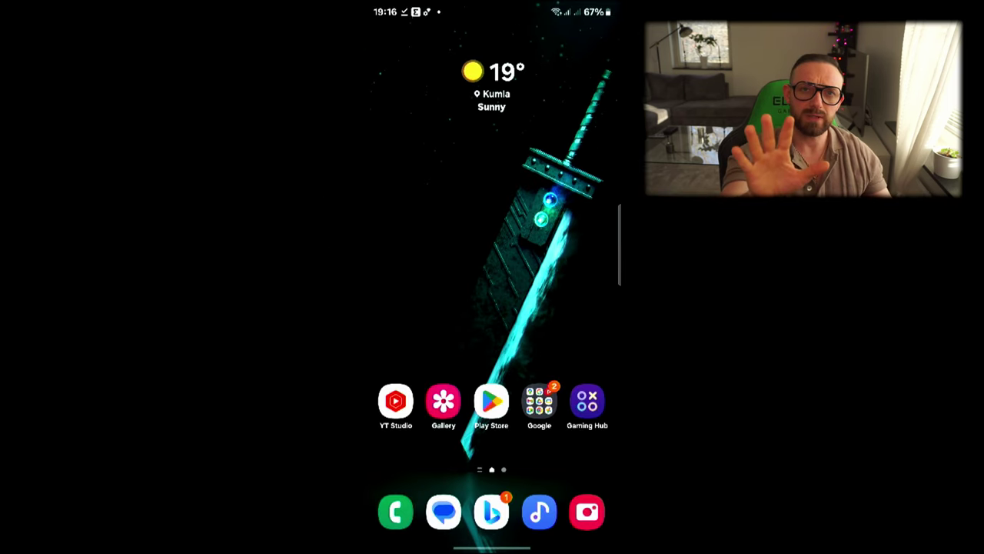
pyautogui.moveTo(492, 347); pyautogui.dragTo(492, 154)
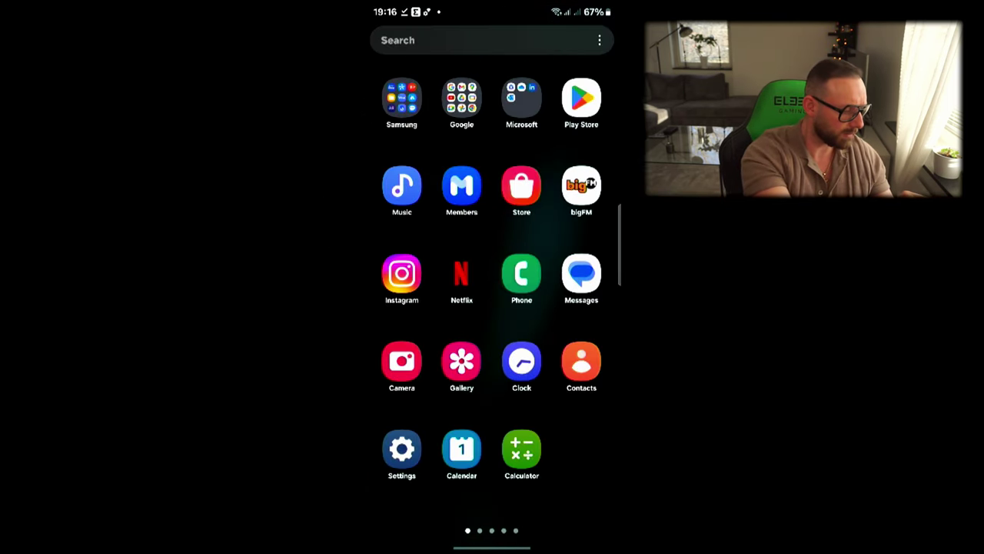
pyautogui.click(402, 99)
pyautogui.click(431, 314)
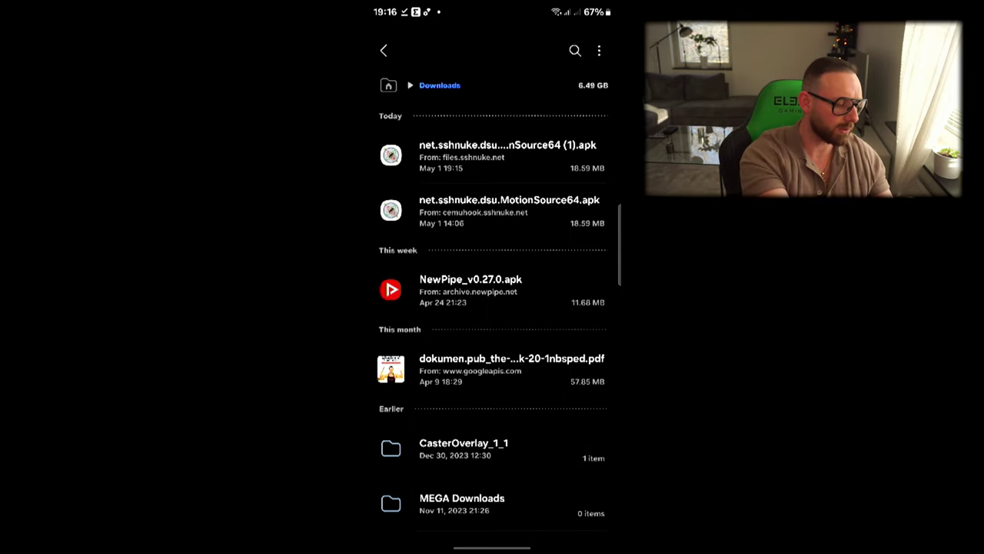
# Install net.sshnuke.dsu.MotionSource64.apk, choosing to install it anyway despite the Play Protect block.
pyautogui.click(492, 210)
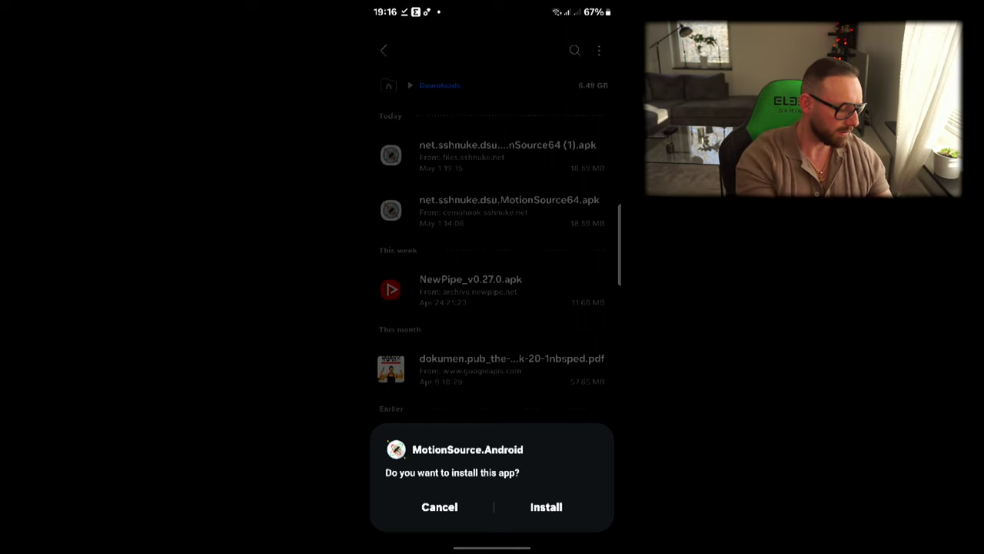
pyautogui.click(546, 507)
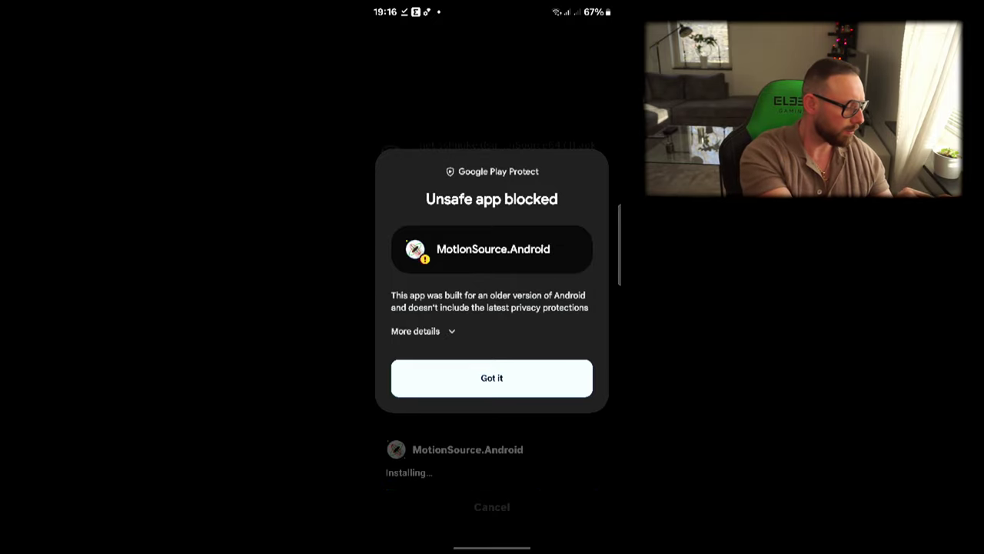
pyautogui.click(415, 331)
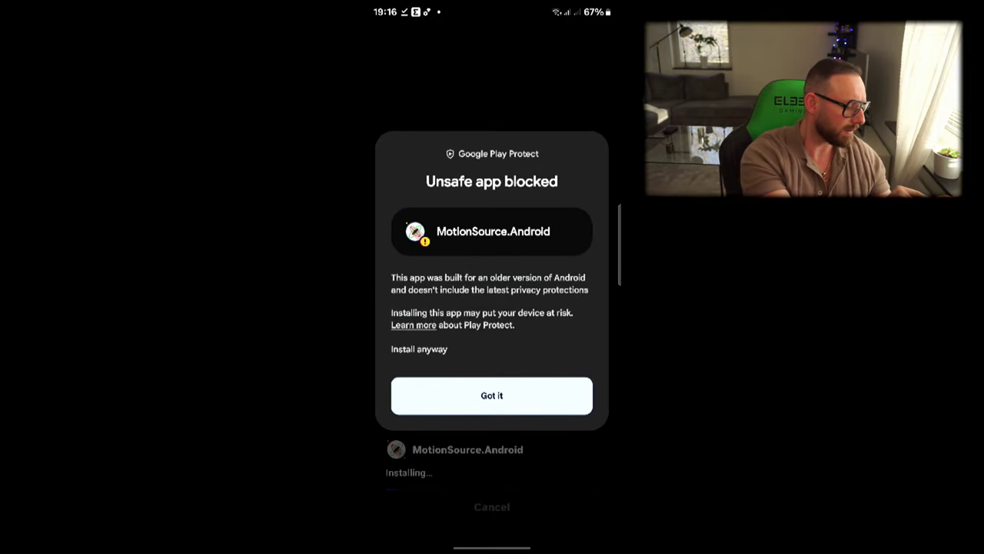
pyautogui.click(420, 349)
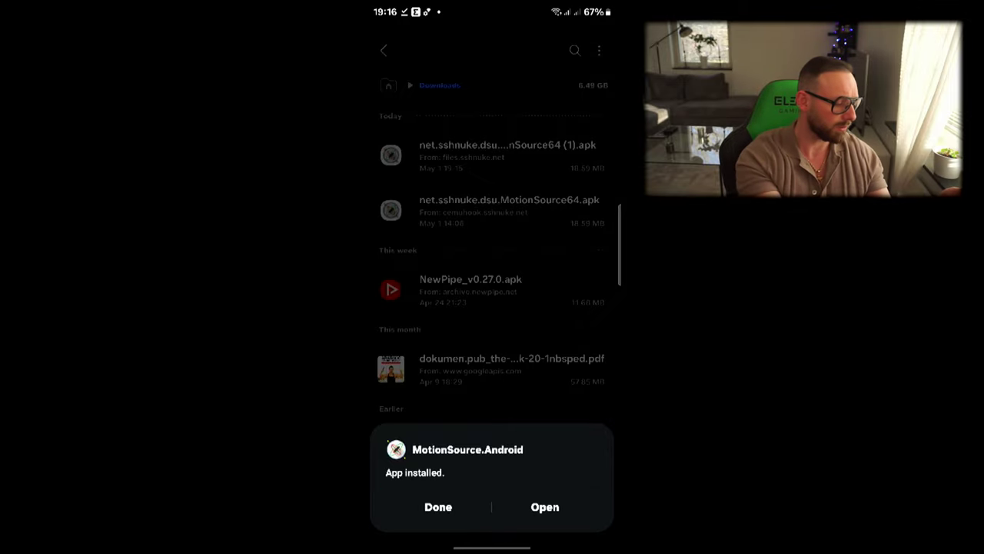
# Launch MotionSource, choose the wlan0 interface 192.168.8.22 to listen on, and start the server.
pyautogui.click(545, 507)
pyautogui.click(492, 505)
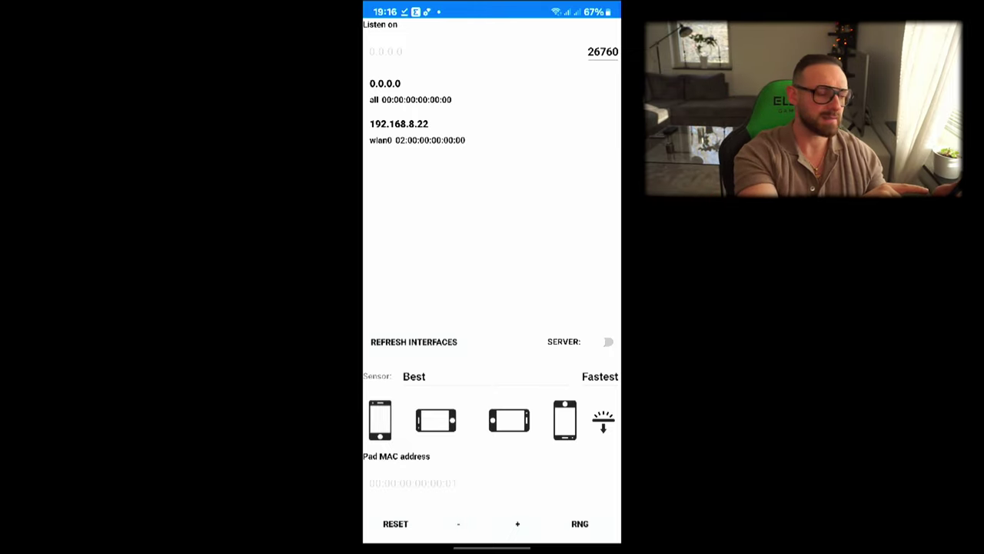
pyautogui.click(431, 132)
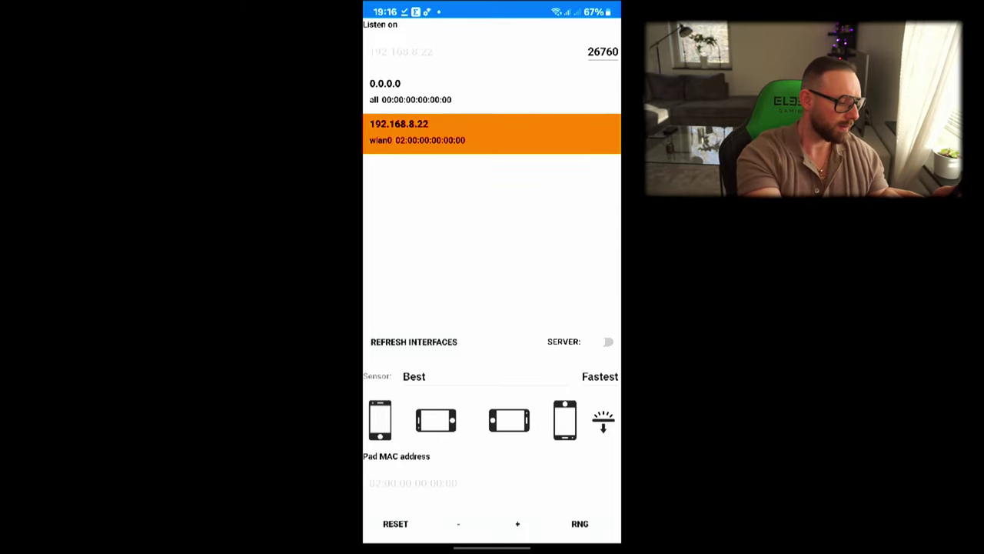
pyautogui.click(609, 341)
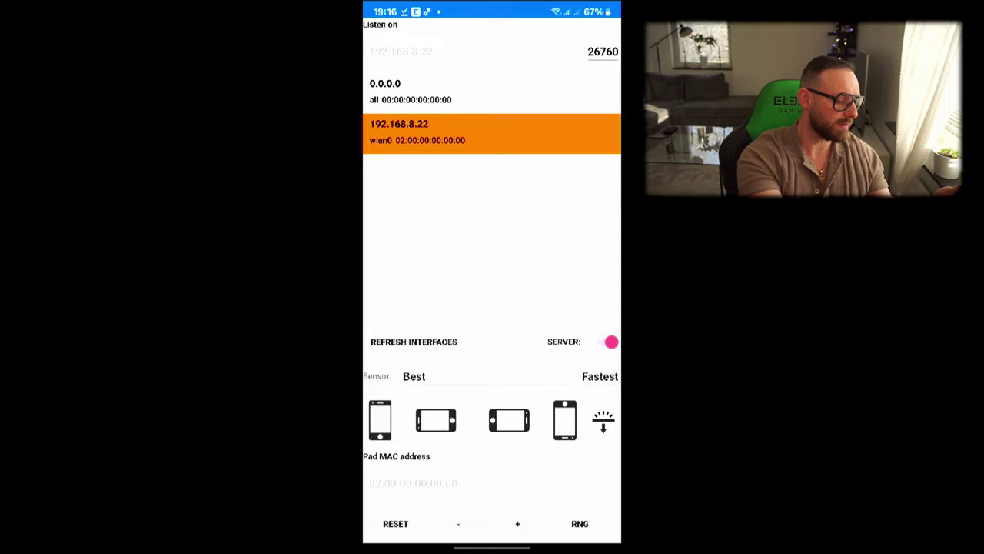
# Switch to the computer's desktop and locate the PadTest_1011 and cemuhook_1262d_0577 archives.
pyautogui.press('super')
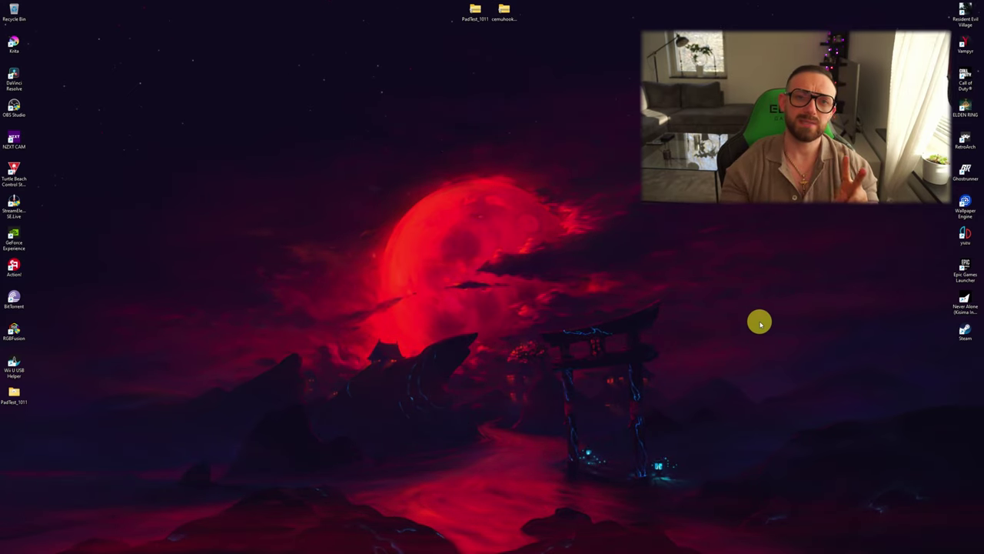
pyautogui.click(504, 12)
pyautogui.click(609, 165)
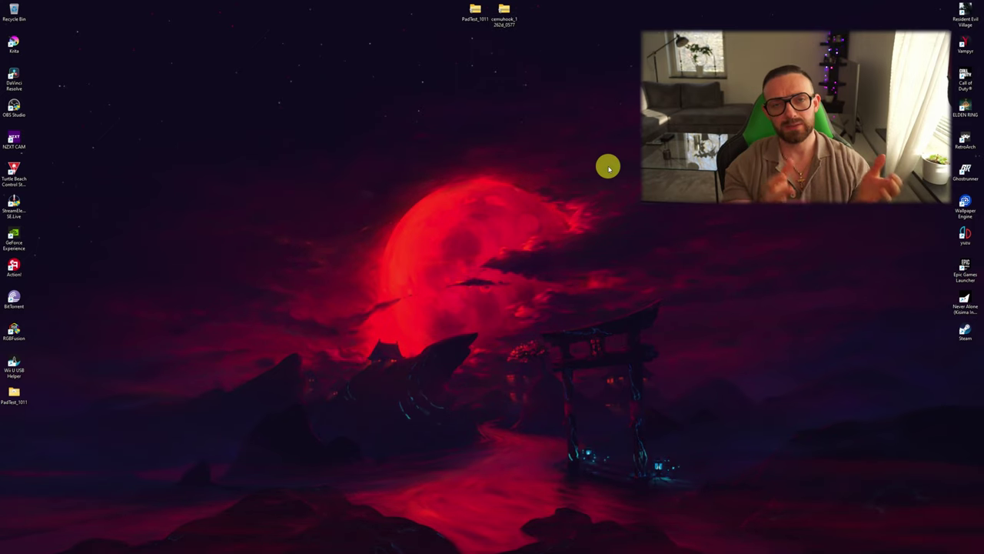
pyautogui.rightClick(475, 13)
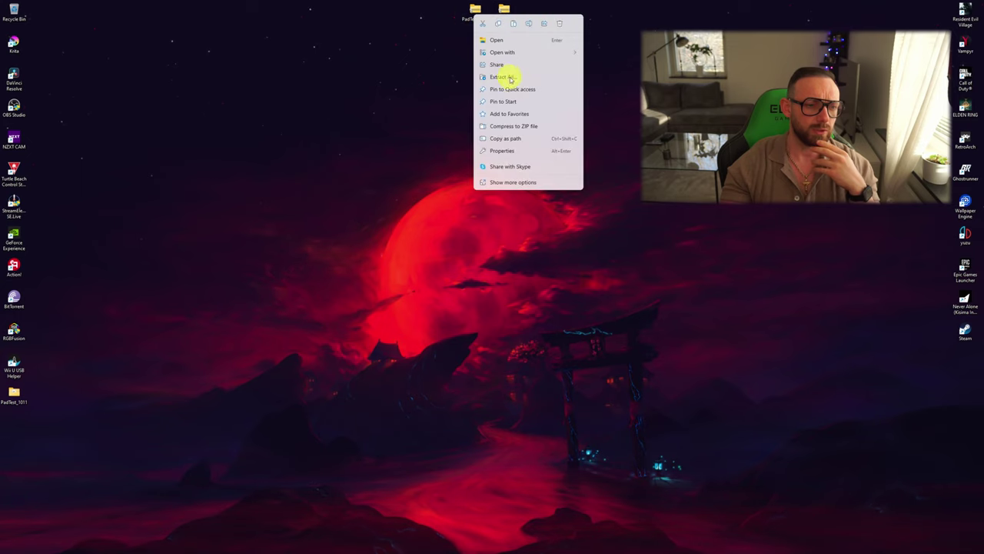
pyautogui.click(470, 14)
pyautogui.rightClick(473, 13)
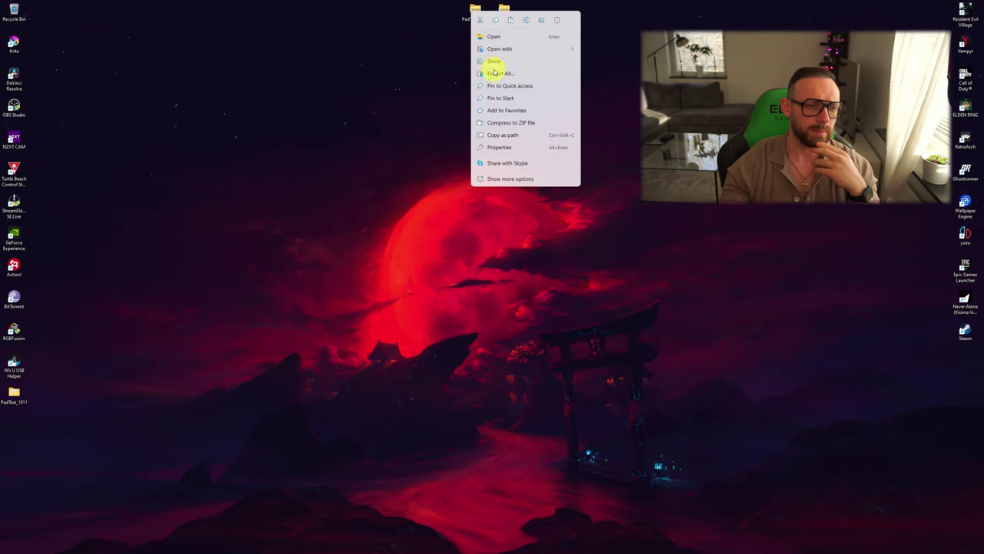
pyautogui.click(501, 178)
pyautogui.click(398, 94)
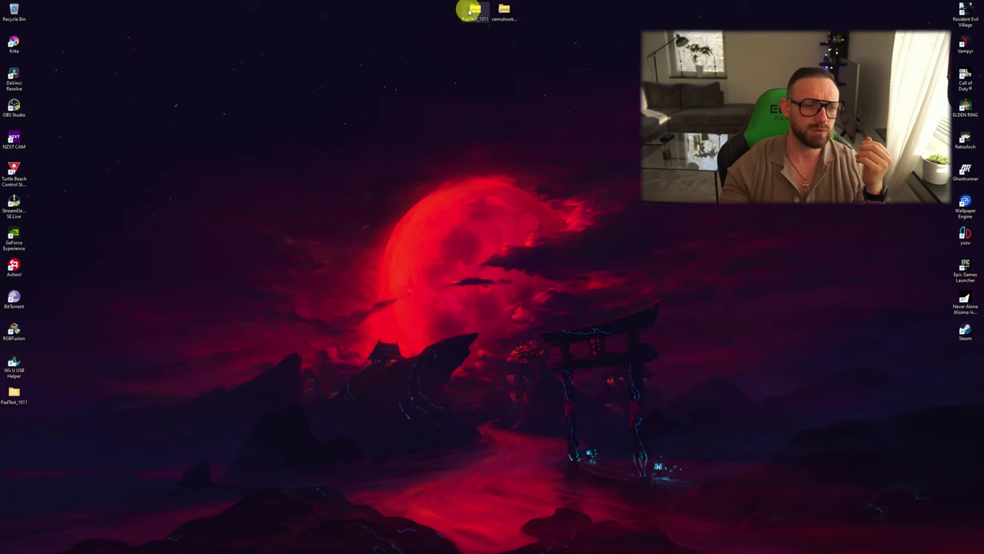
# Extract the PadTest_1011 archive to the desktop, replacing the existing files, and move the extracted folder below its archive.
pyautogui.rightClick(479, 29)
pyautogui.click(493, 70)
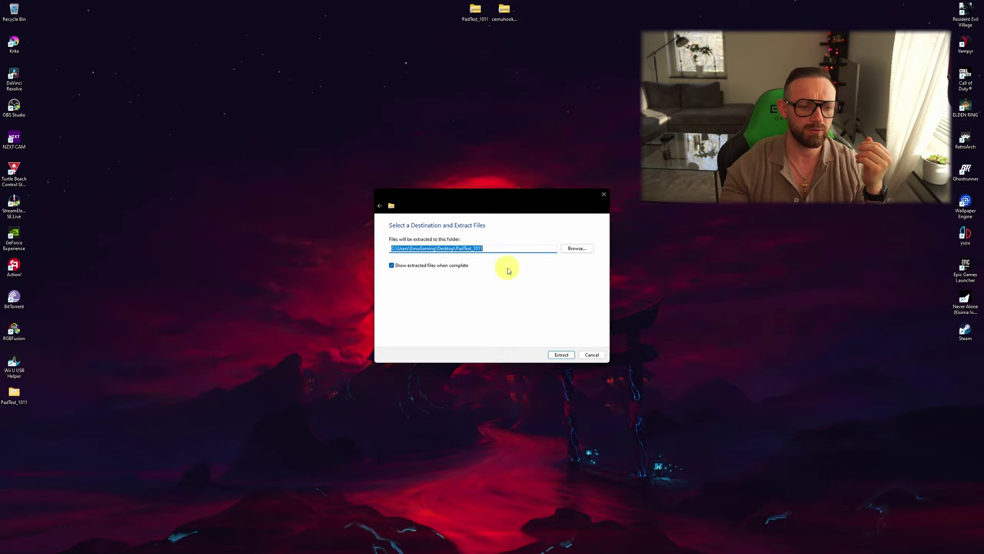
pyautogui.click(560, 354)
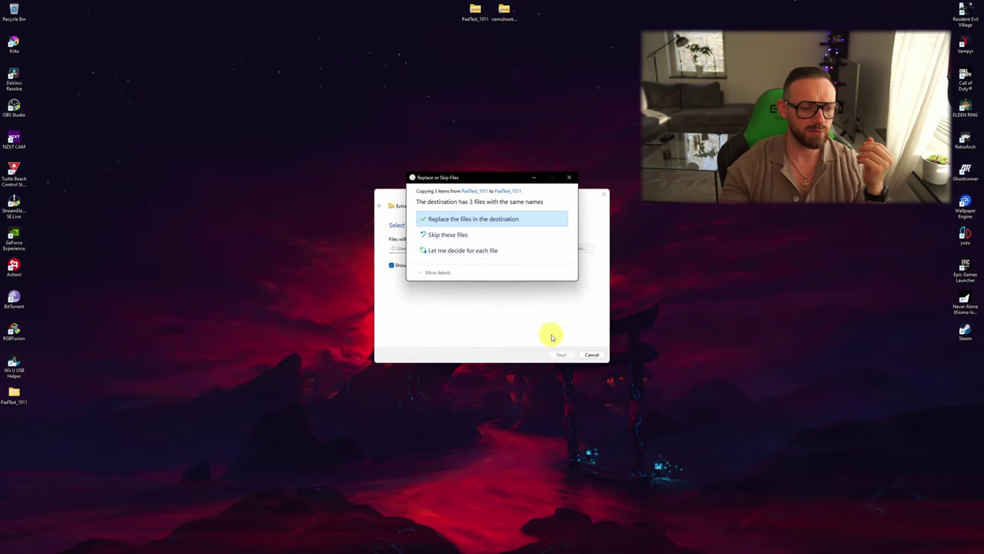
pyautogui.click(477, 221)
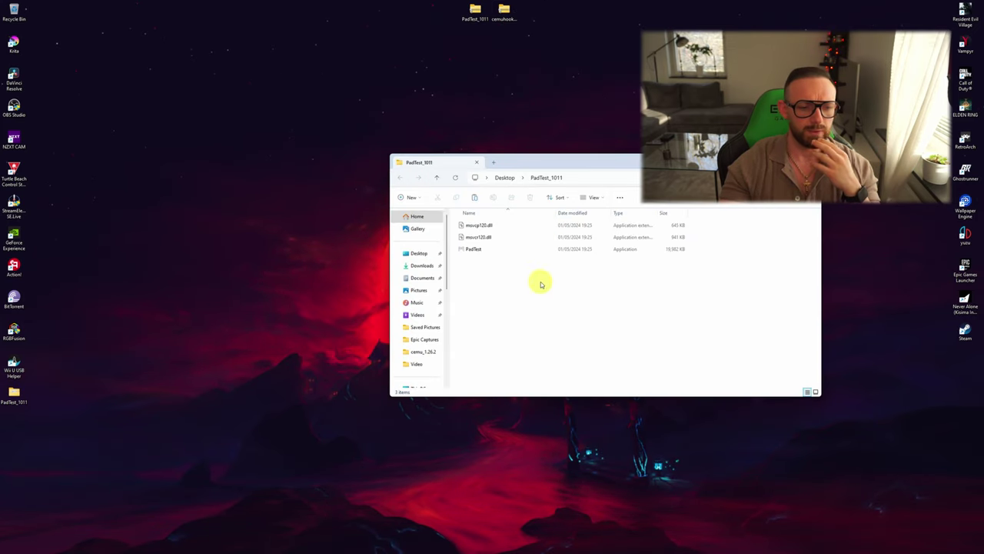
pyautogui.click(476, 162)
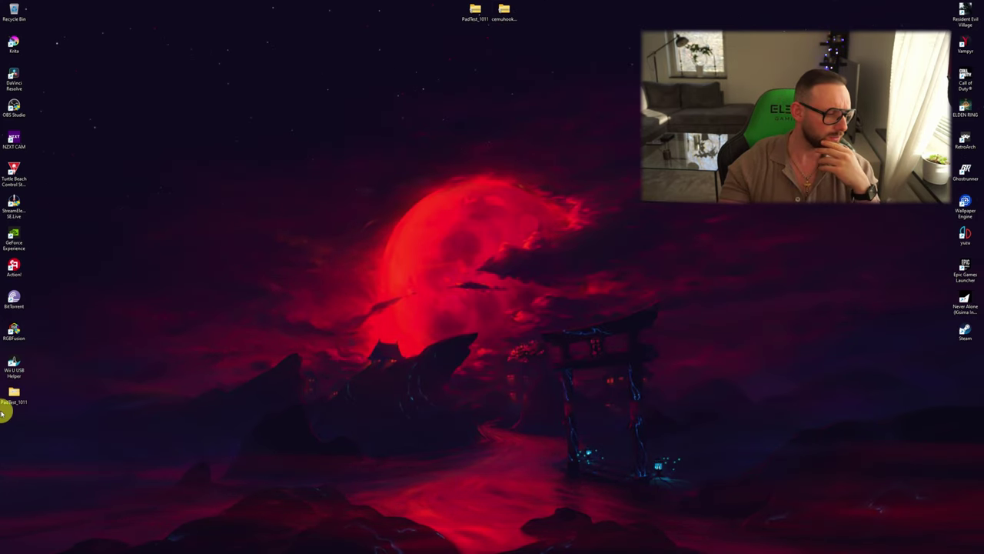
pyautogui.moveTo(14, 394); pyautogui.dragTo(474, 39)
# Extract the cemuhook_1262d_0577 archive to the desktop and keep only the extracted PadTest and cemuhook folders side by side.
pyautogui.rightClick(505, 10)
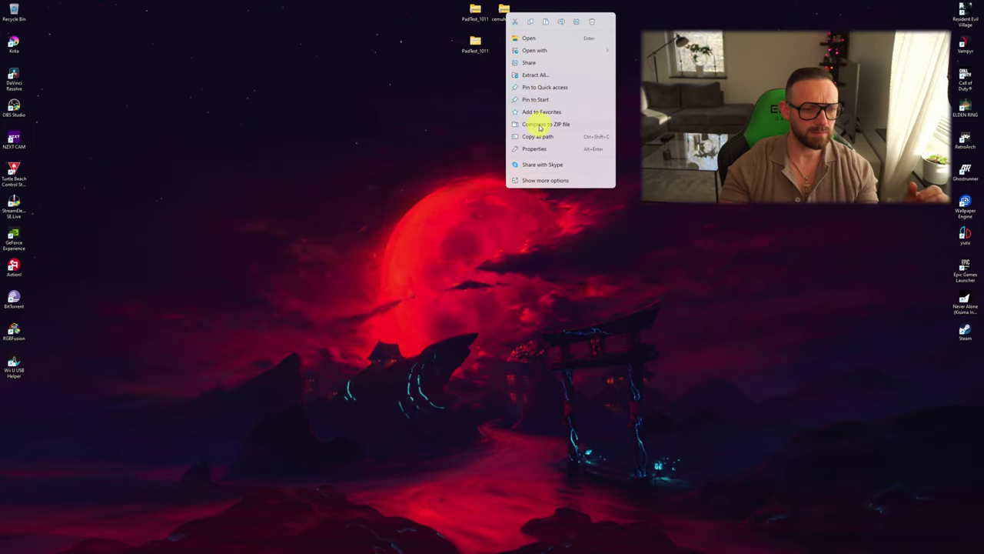
pyautogui.click(536, 77)
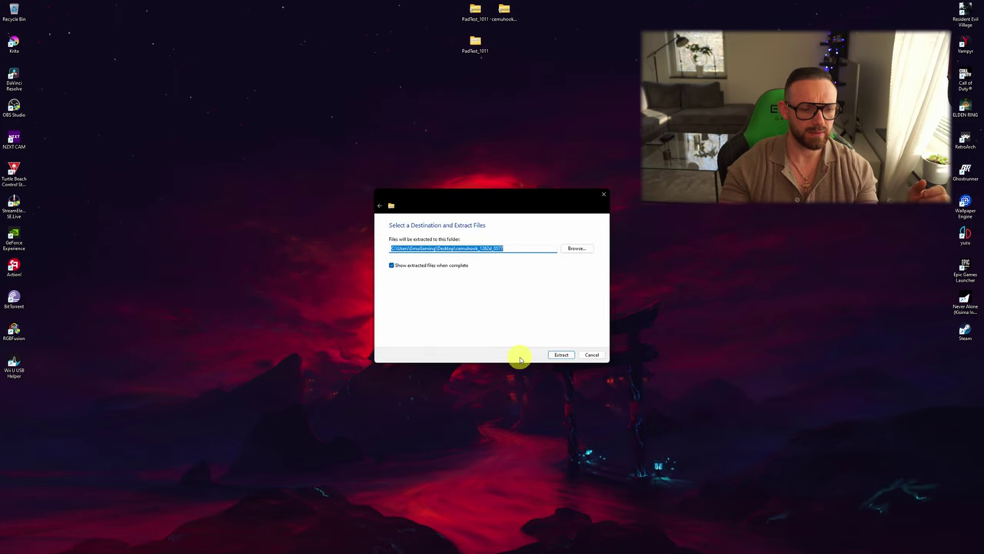
pyautogui.click(560, 354)
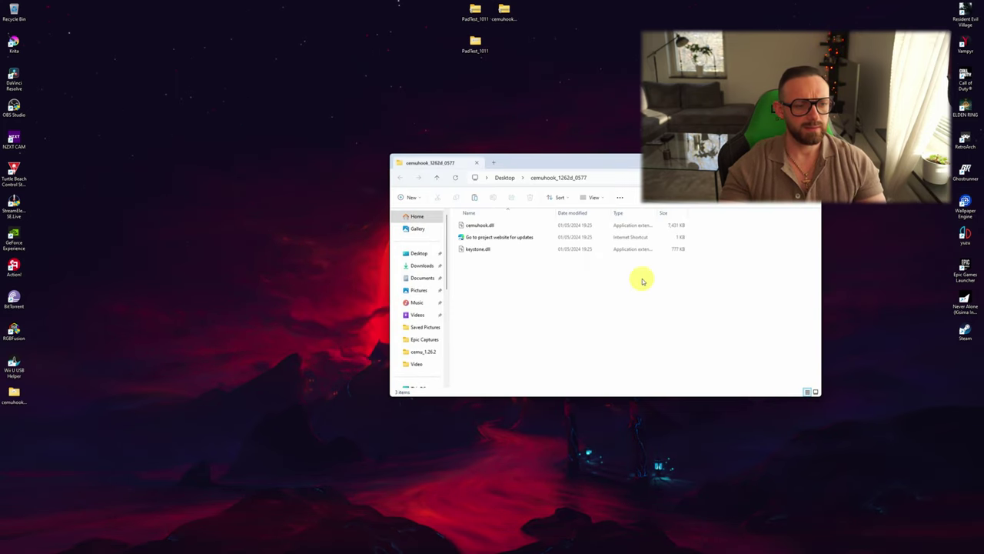
pyautogui.hotkey('alt', 'F4')
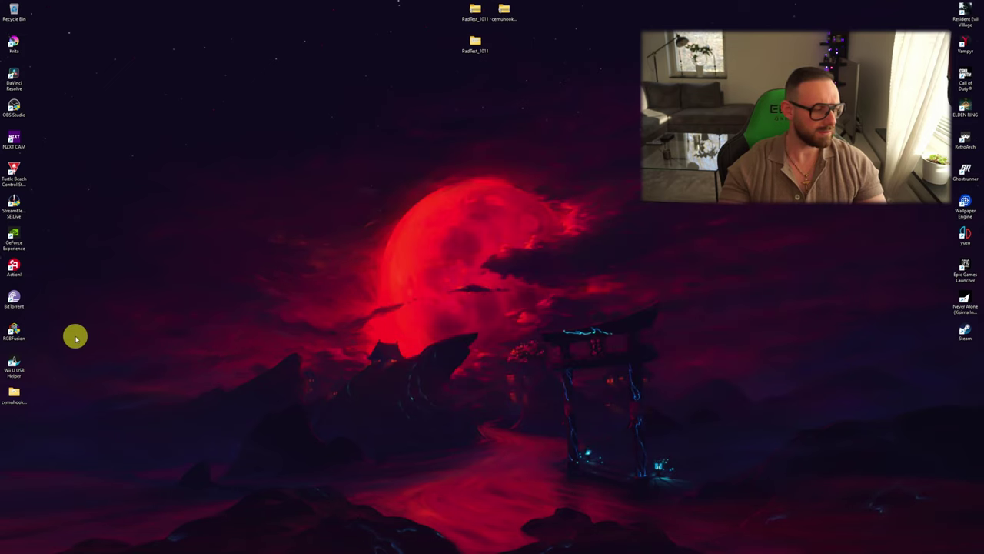
pyautogui.moveTo(13, 393); pyautogui.dragTo(500, 49)
pyautogui.moveTo(437, 23); pyautogui.dragTo(477, 11)
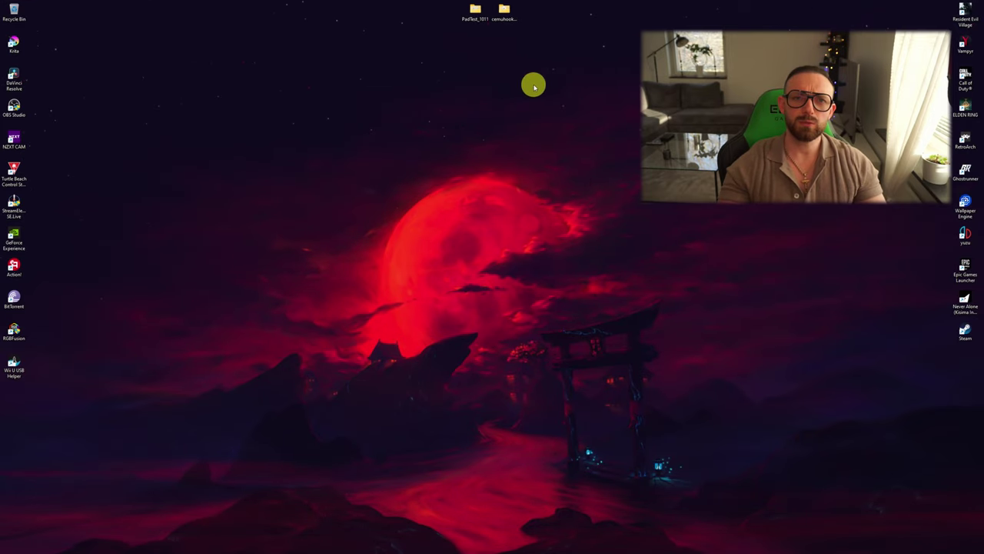
# Launch PadTest from the PadTest_1011 folder and move its window to free desktop space.
pyautogui.doubleClick(474, 11)
pyautogui.doubleClick(473, 249)
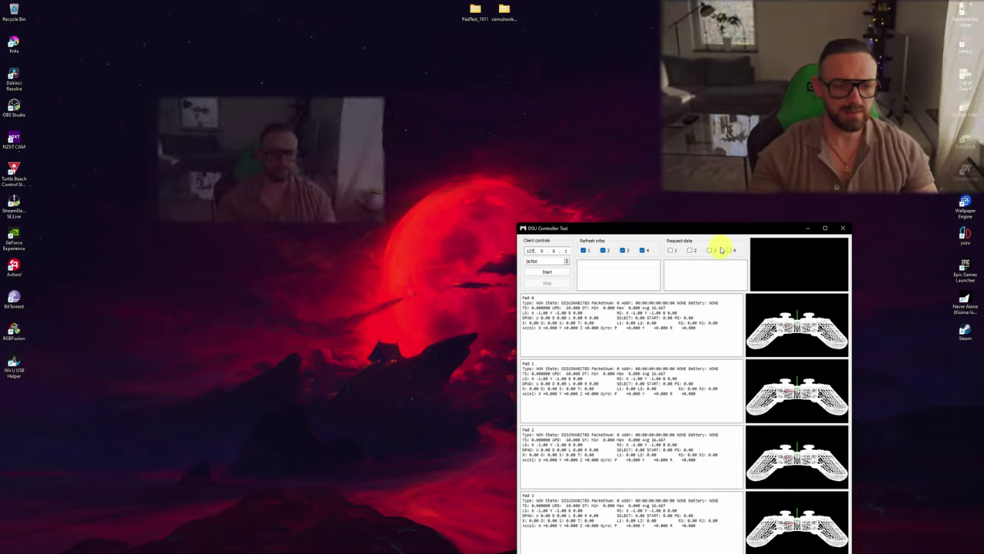
pyautogui.moveTo(721, 229); pyautogui.dragTo(797, 40)
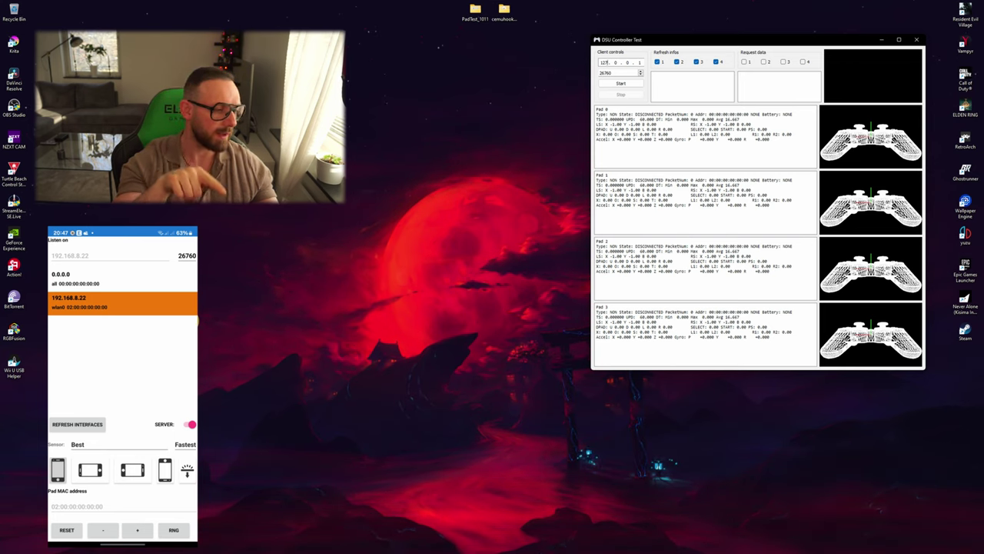
# Connect the controller test to 192.168.8.22 on port 26760, request motion data from the DSU1 pad, and close the test.
pyautogui.doubleClick(606, 62)
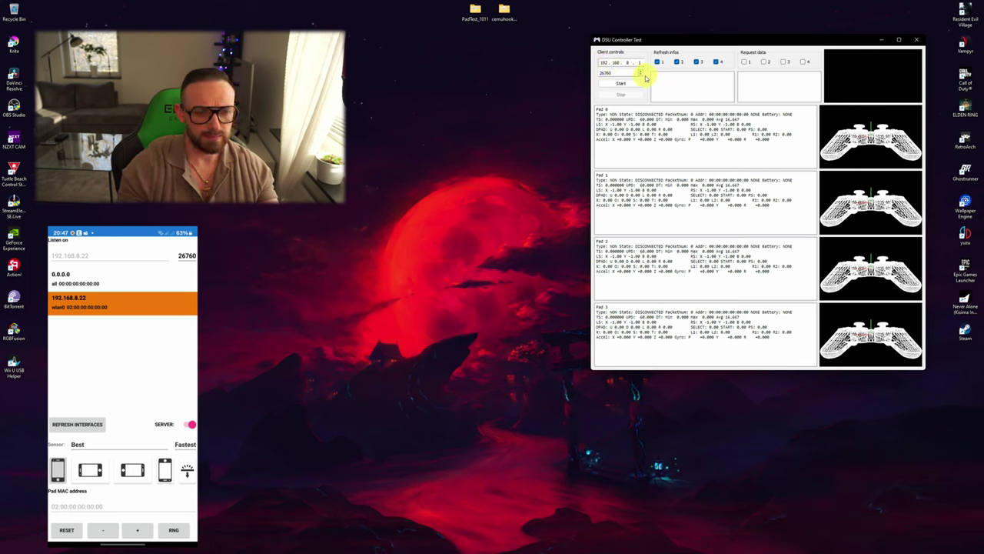
pyautogui.click(615, 77)
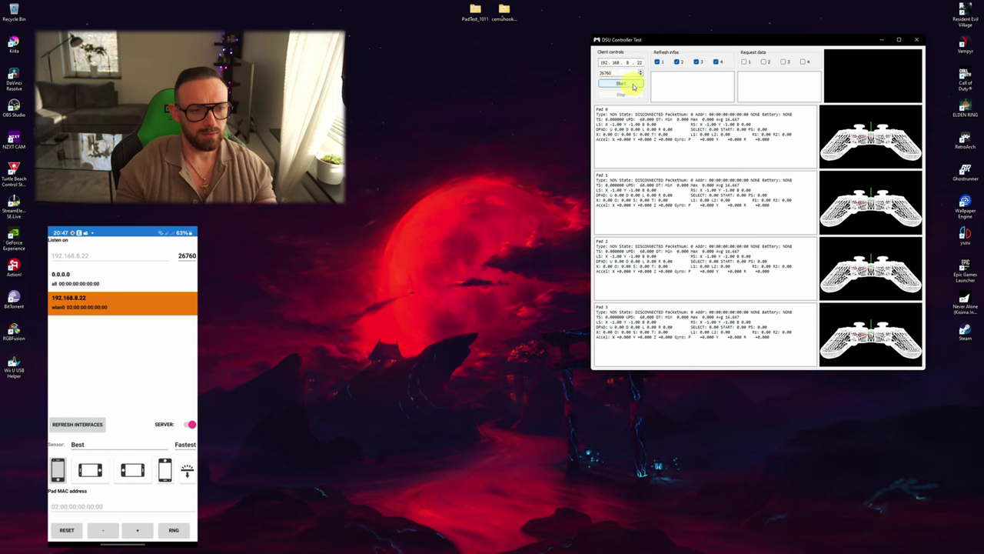
pyautogui.click(632, 84)
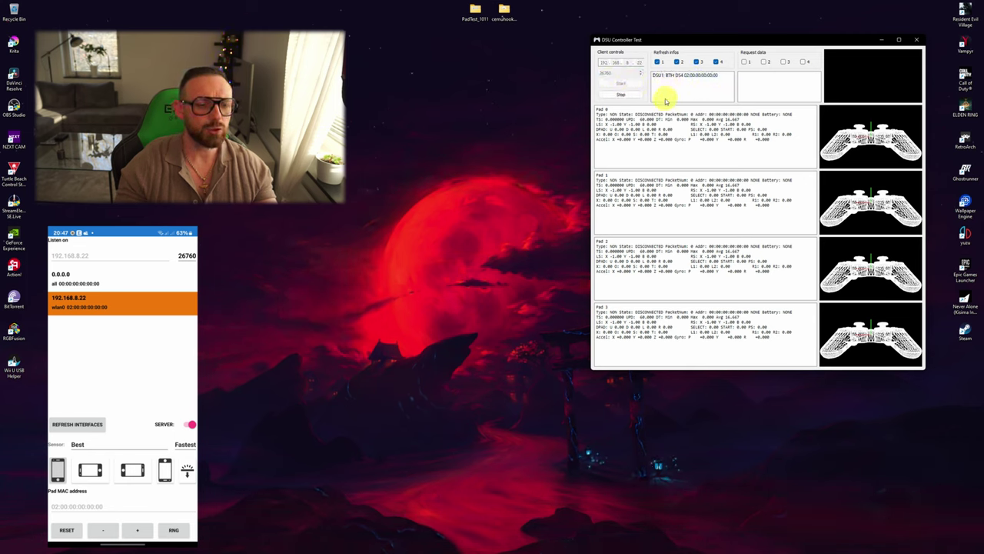
pyautogui.click(700, 77)
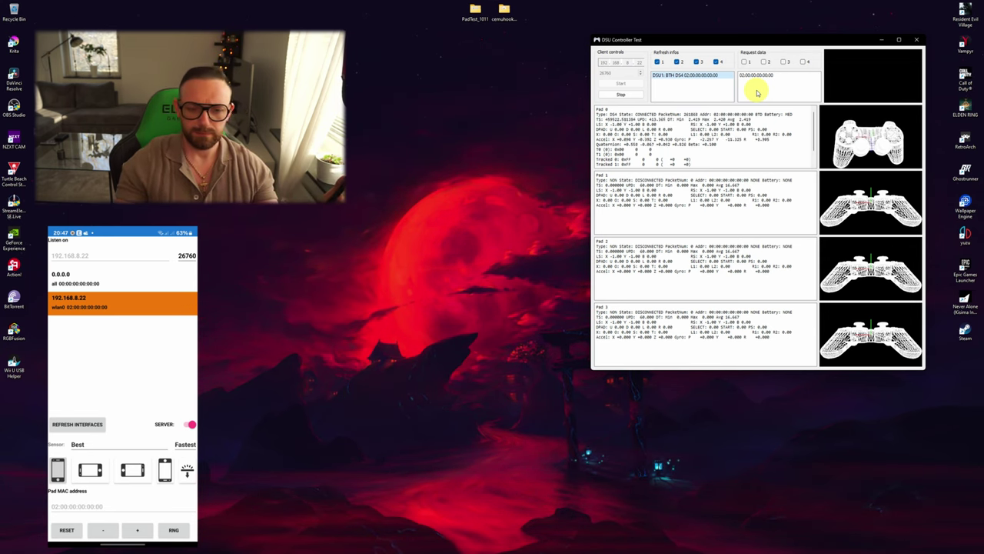
pyautogui.click(918, 40)
# In the cemuhook_1262d_0577 folder, delete the project website shortcut and copy cemuhook.dll and keystone.dll.
pyautogui.doubleClick(505, 10)
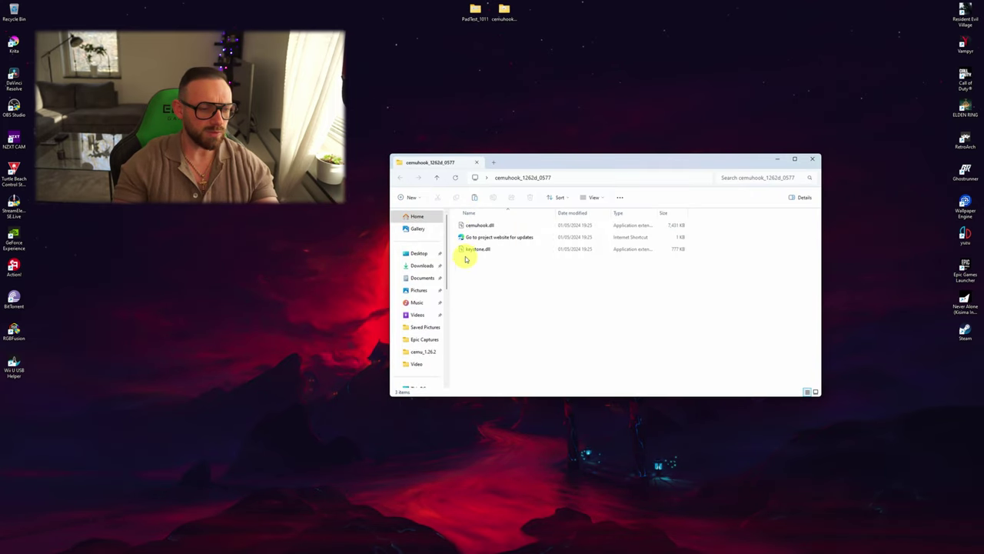
pyautogui.click(475, 250)
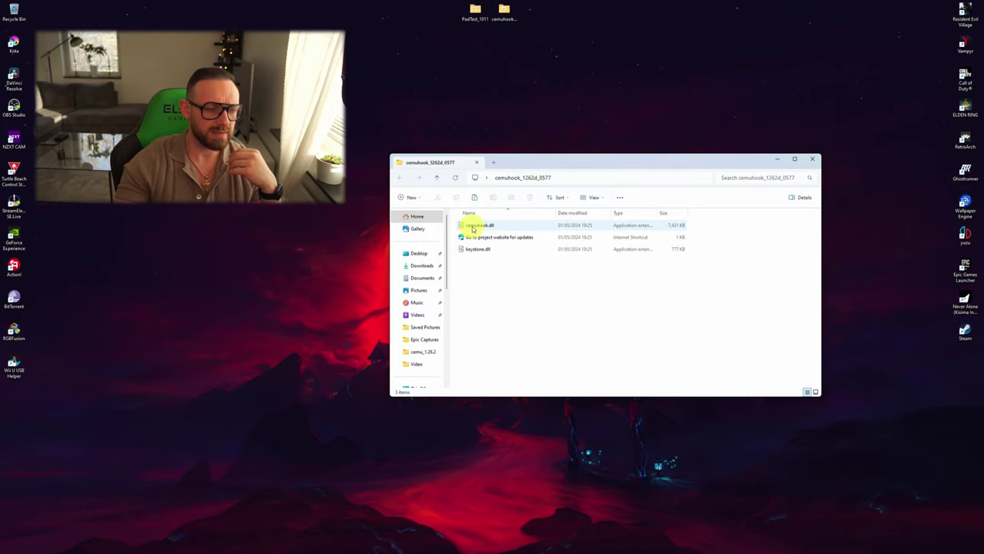
pyautogui.click(502, 238)
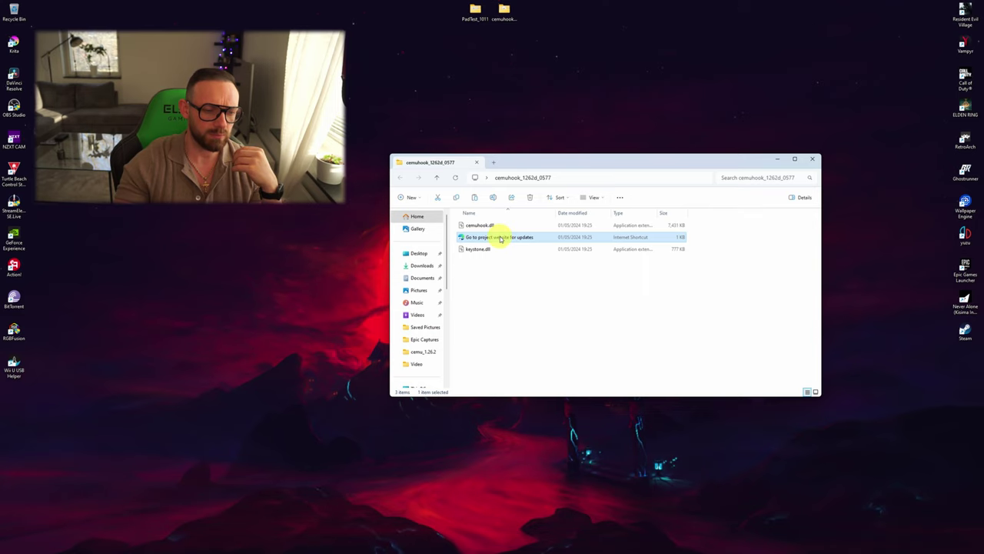
pyautogui.click(530, 197)
pyautogui.moveTo(471, 275); pyautogui.dragTo(500, 224)
pyautogui.rightClick(501, 223)
pyautogui.click(543, 228)
pyautogui.press('super+d')
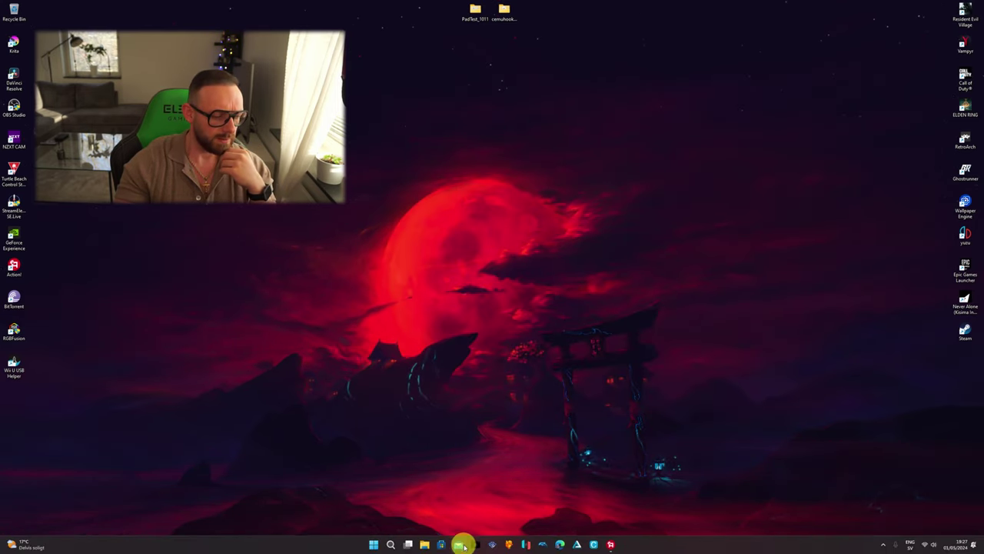
# Paste the two DLL files into the inner cemu_1.26.2 folder in Documents, replacing the existing copies, and close the folder.
pyautogui.click(424, 545)
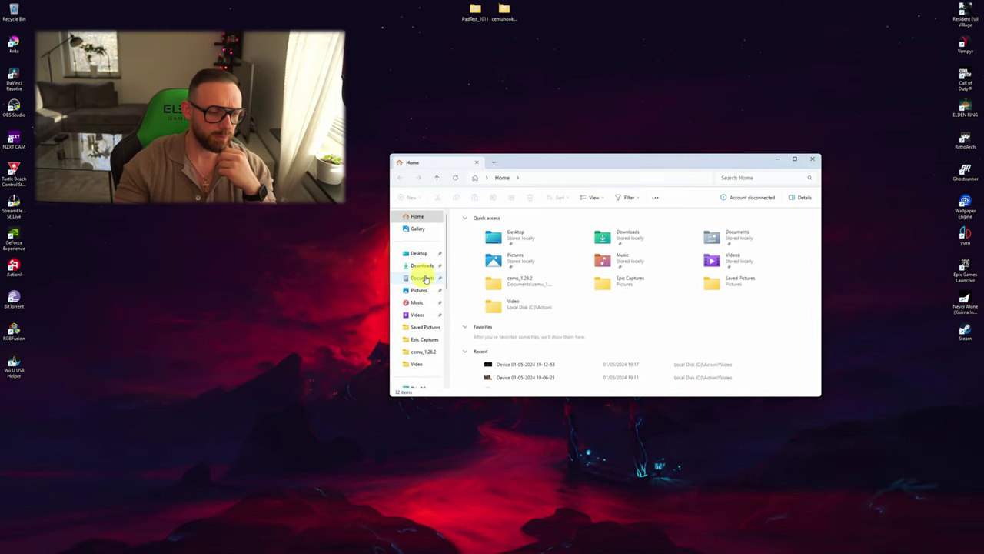
pyautogui.click(423, 278)
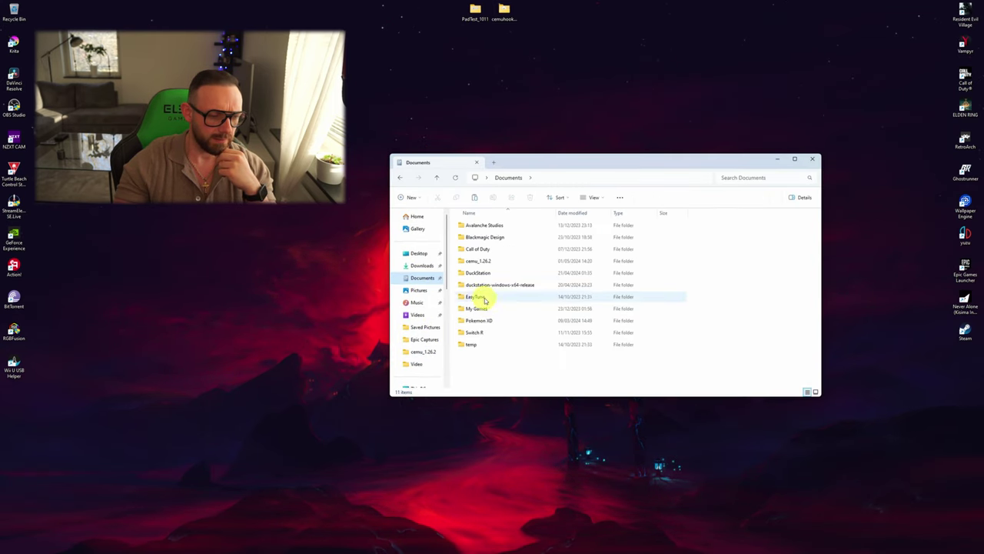
pyautogui.click(498, 261)
pyautogui.doubleClick(498, 261)
pyautogui.doubleClick(494, 226)
pyautogui.scroll(-1, 527, 295)
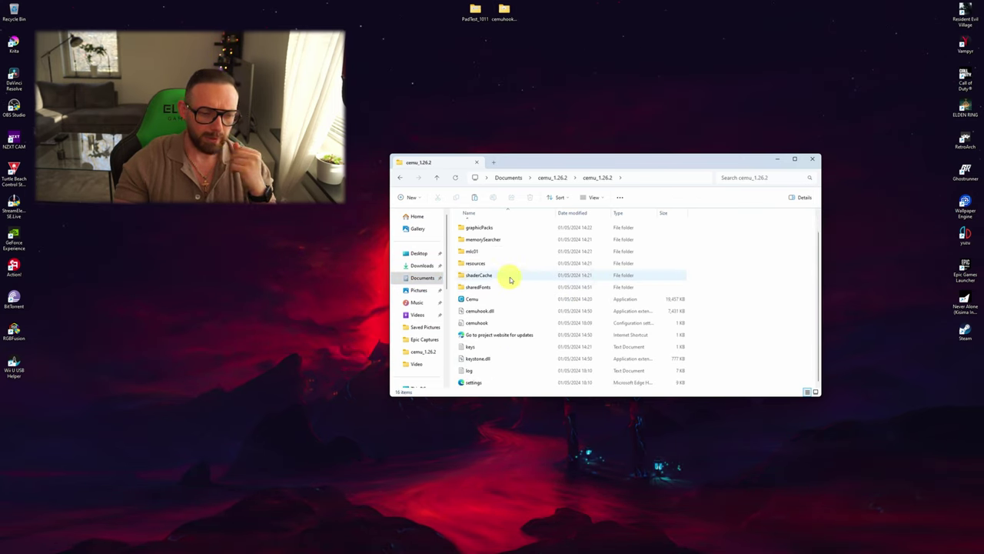
pyautogui.rightClick(756, 274)
pyautogui.click(766, 282)
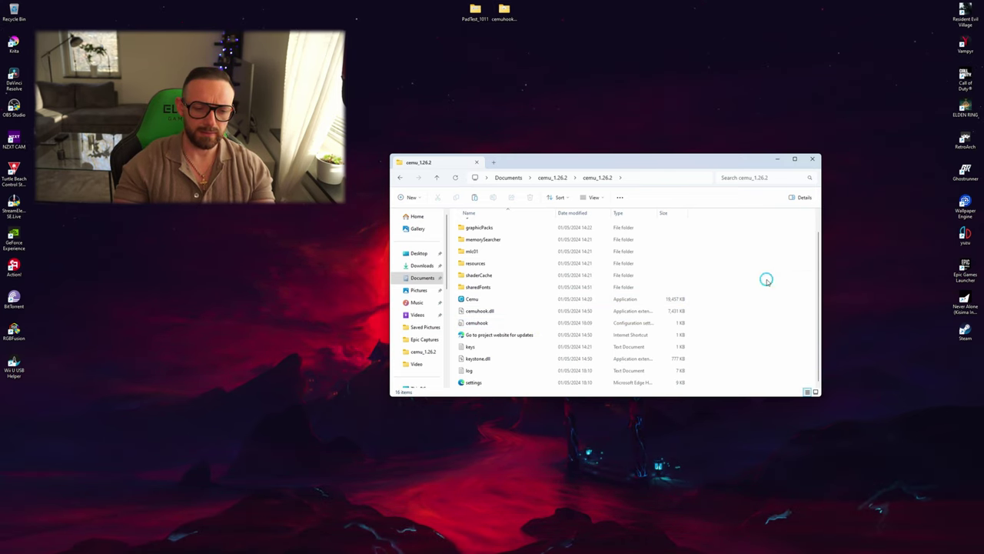
pyautogui.click(498, 217)
pyautogui.click(812, 158)
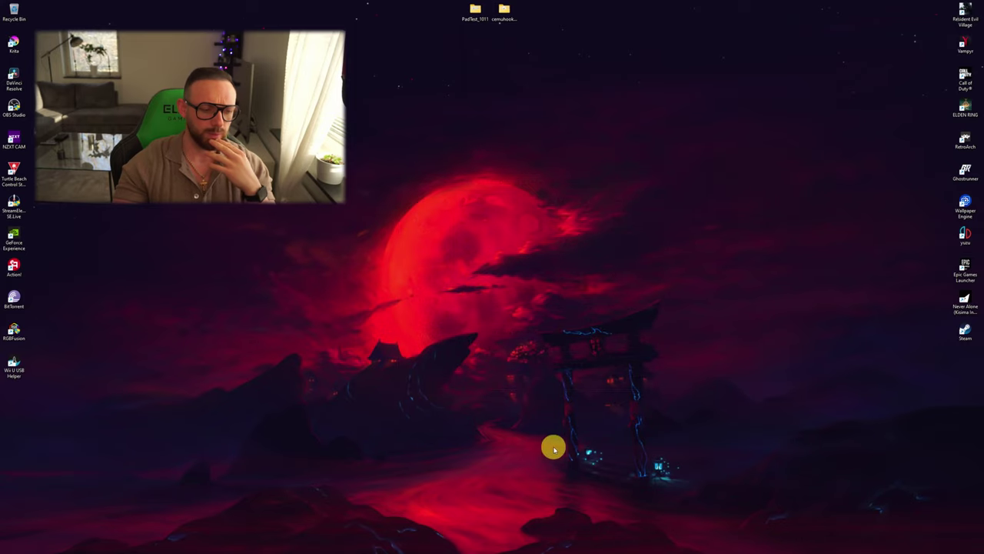
# Launch Cemu, close it and launch it again, placing its window near the middle of the desktop.
pyautogui.click(593, 544)
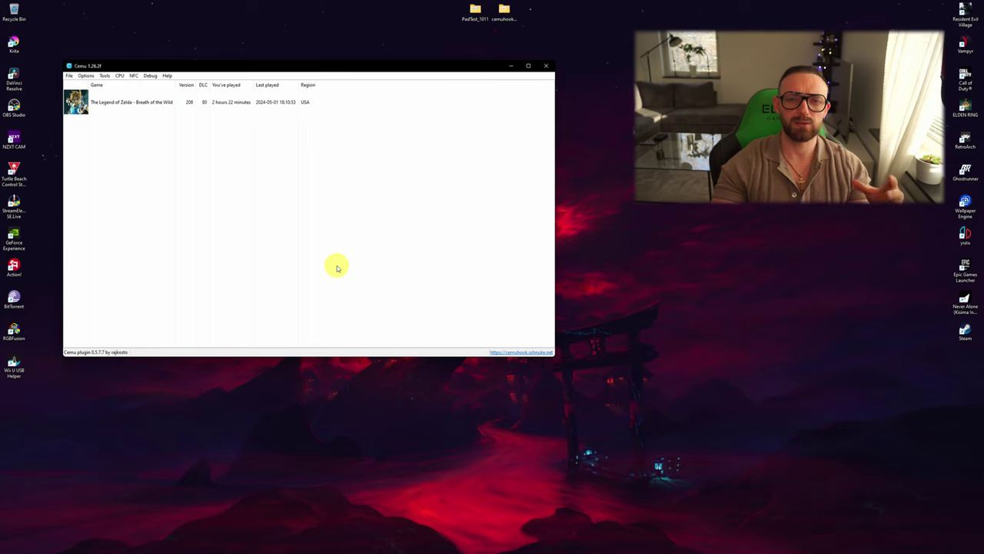
pyautogui.click(546, 66)
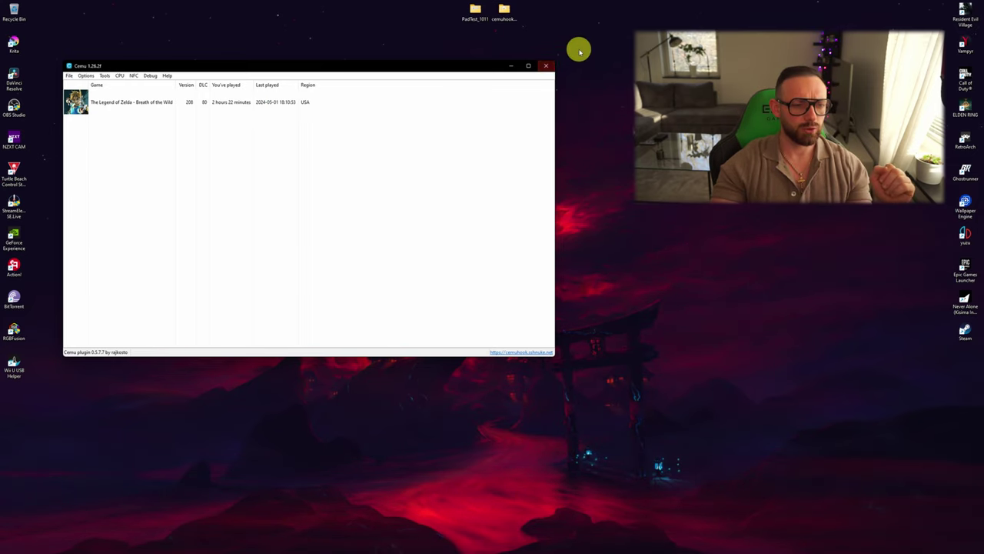
pyautogui.click(594, 544)
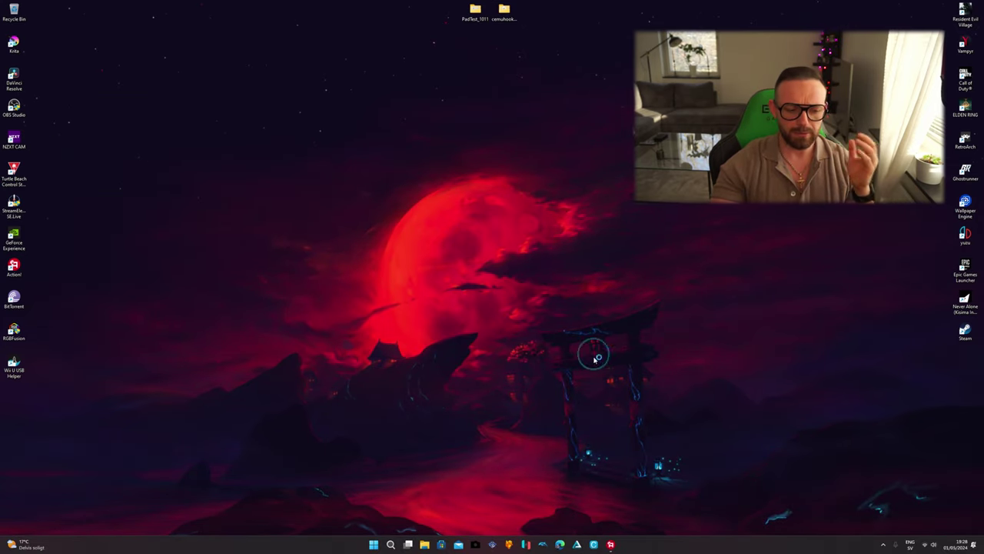
pyautogui.moveTo(365, 100); pyautogui.dragTo(531, 106)
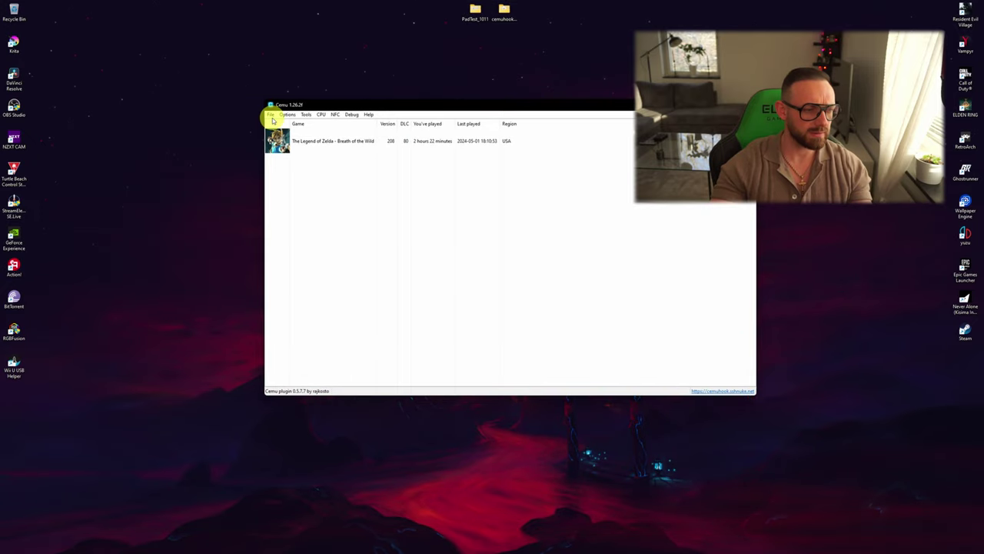
# Set Cemu's GamePad motion source to DSU1 by slot and close the emulator.
pyautogui.click(286, 115)
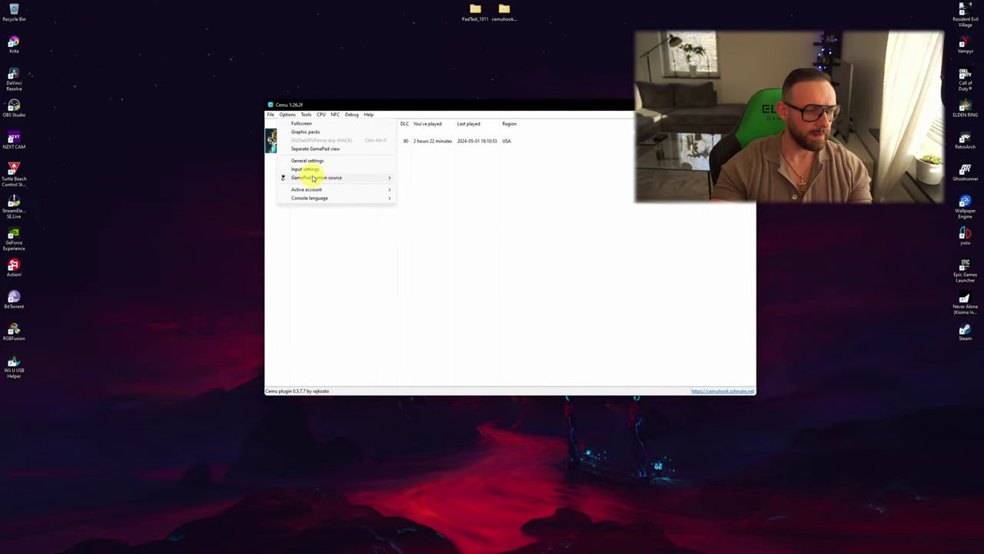
pyautogui.moveTo(320, 181)
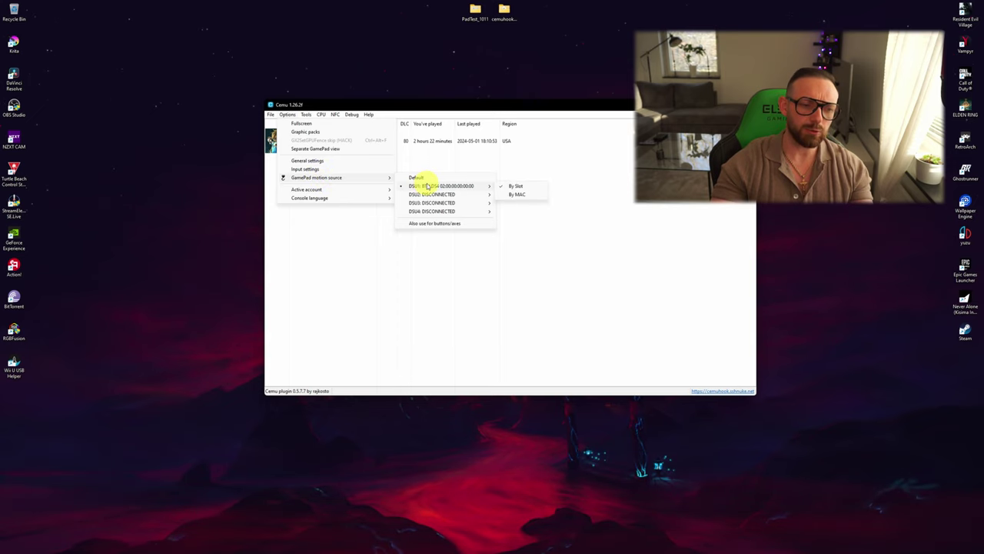
pyautogui.moveTo(426, 195)
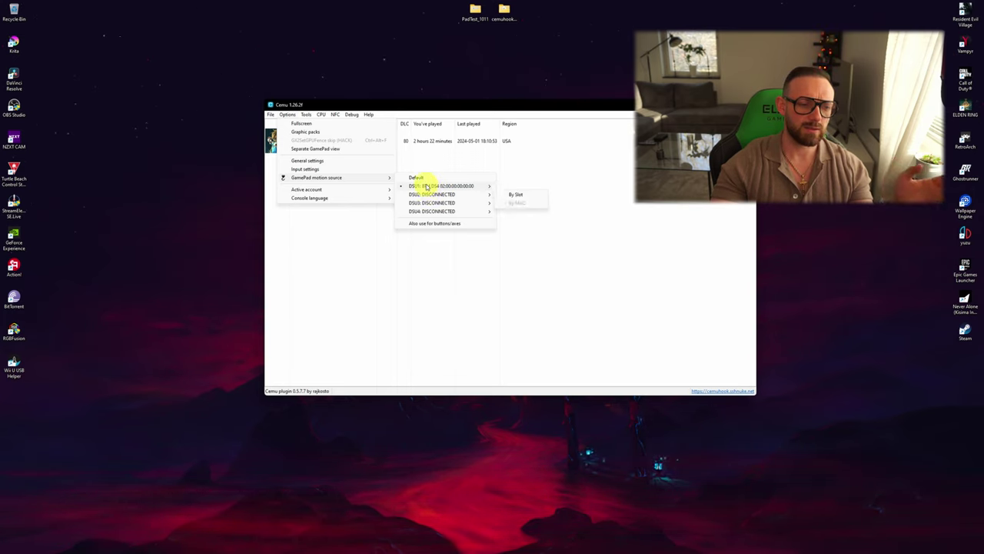
pyautogui.click(520, 186)
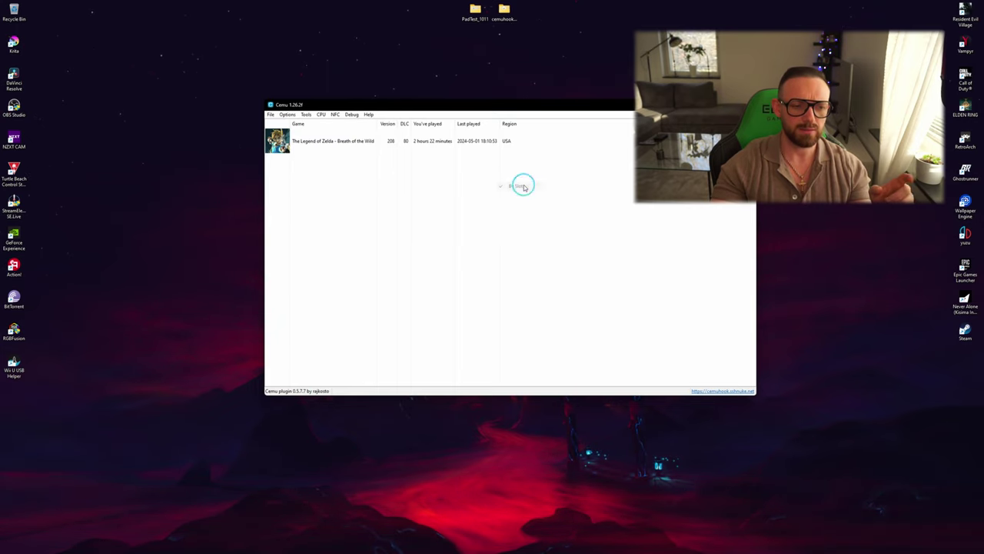
pyautogui.hotkey('alt', 'F4')
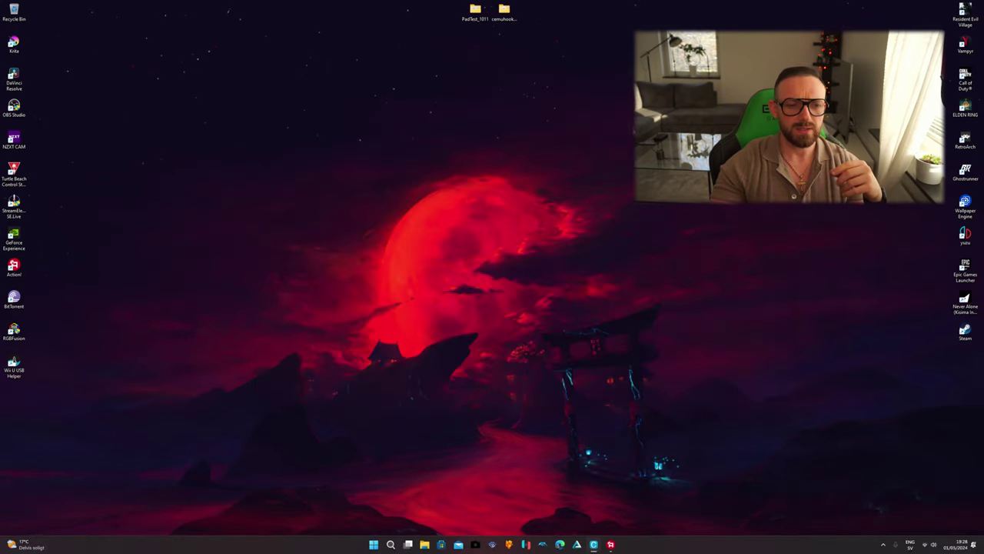
# Open the cemuhook configuration settings file from the inner cemu_1.26.2 folder in Documents.
pyautogui.click(424, 544)
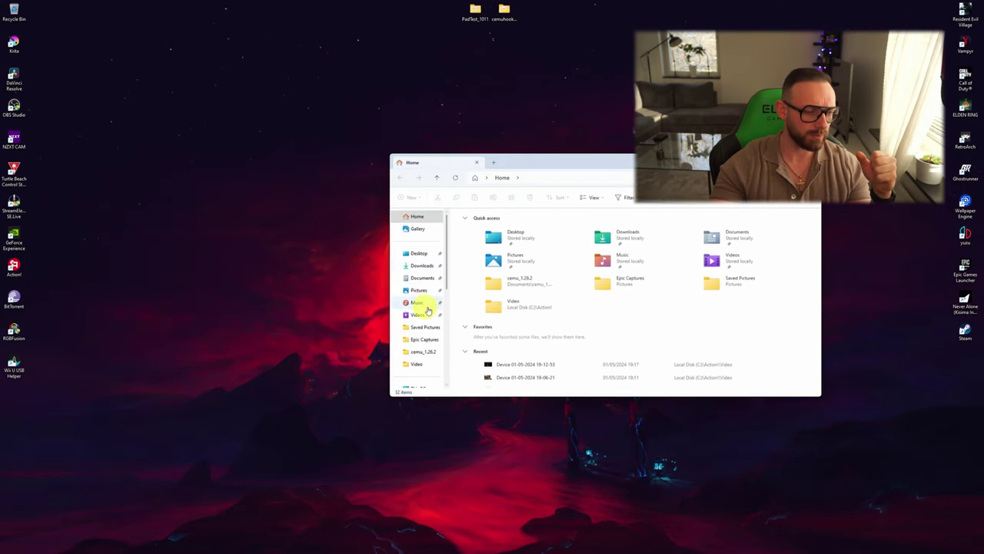
pyautogui.click(421, 278)
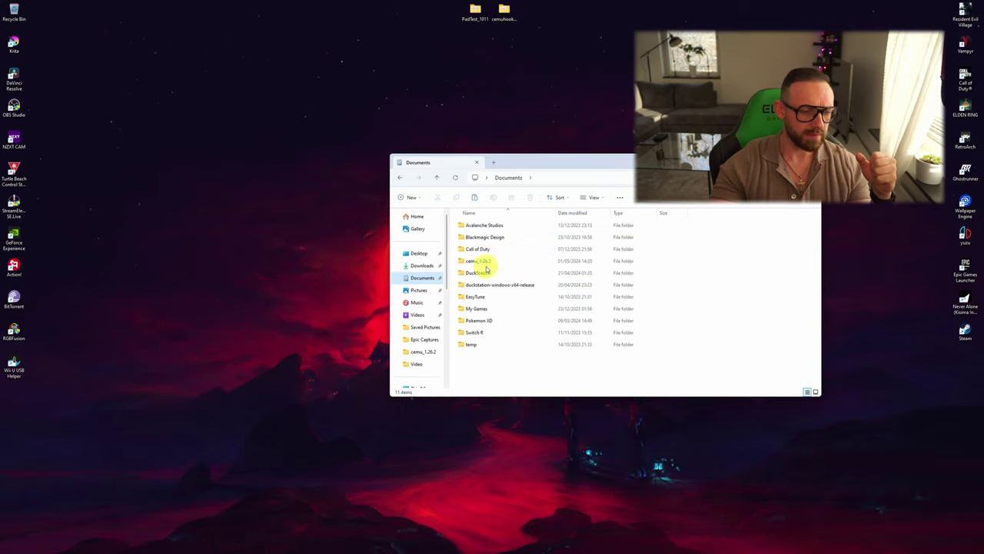
pyautogui.doubleClick(489, 265)
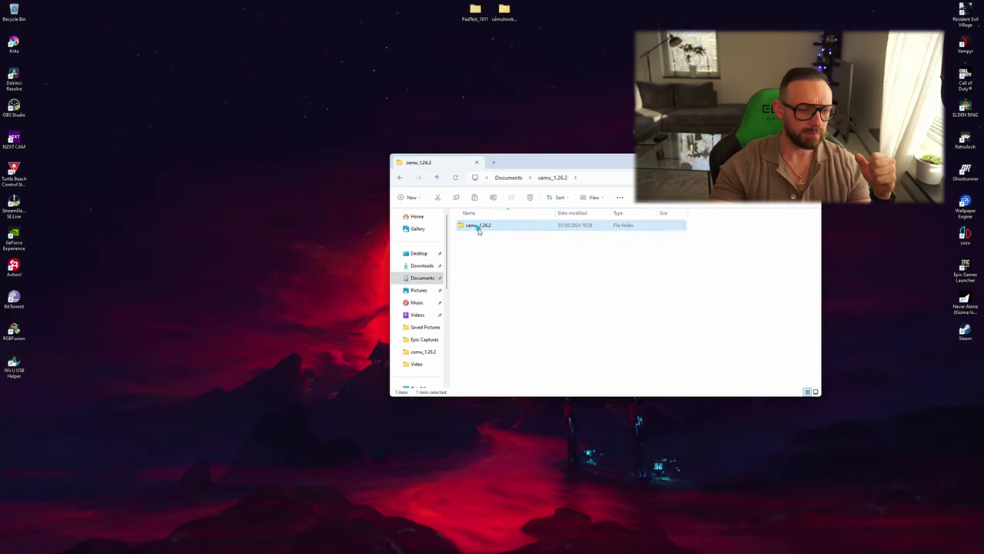
pyautogui.doubleClick(479, 226)
pyautogui.scroll(-2, 492, 266)
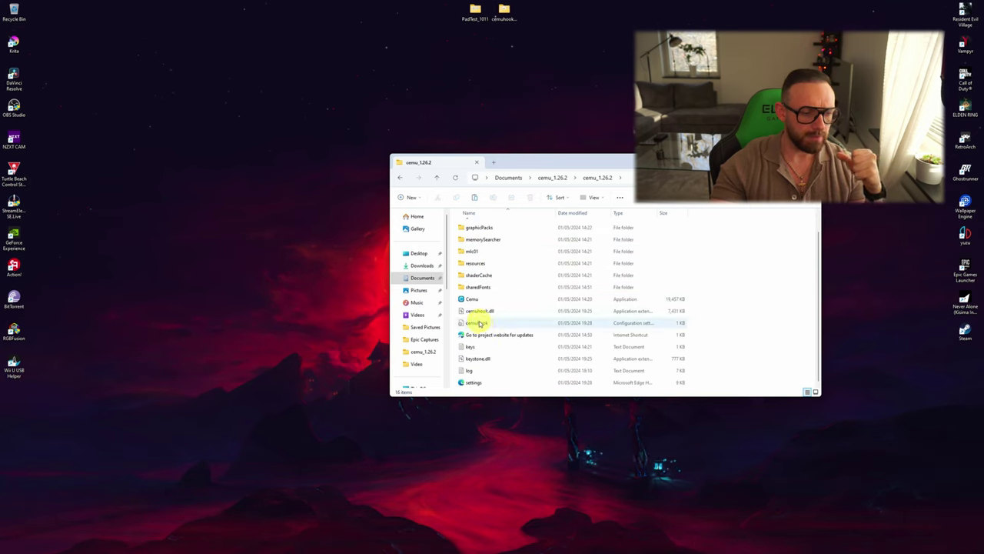
pyautogui.click(478, 323)
pyautogui.doubleClick(479, 323)
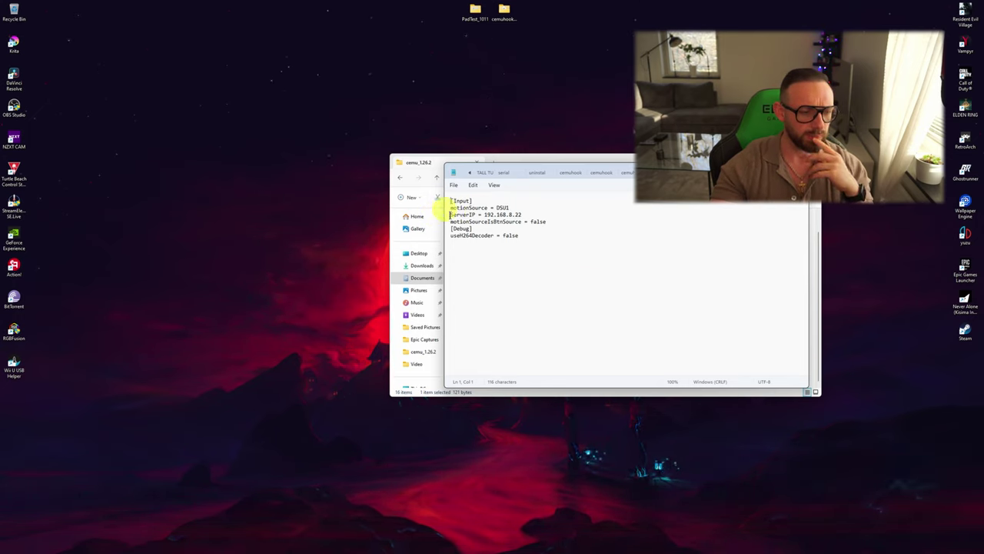
# Cut the ServerIP line and put ServerIP = 192.168.8.22 back below the motionSource line, then save and close the configuration file.
pyautogui.moveTo(450, 215); pyautogui.dragTo(528, 214)
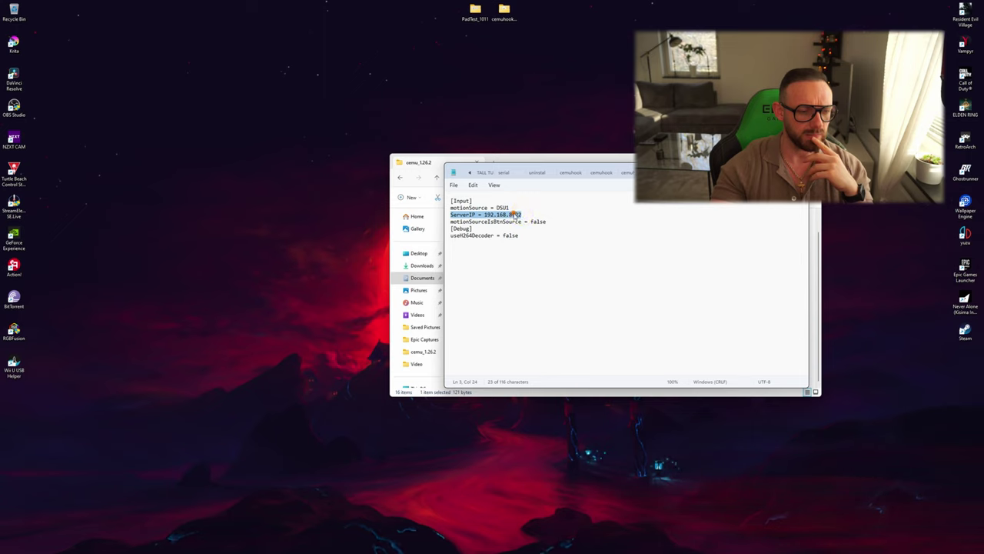
pyautogui.rightClick(514, 215)
pyautogui.click(544, 254)
pyautogui.press('Delete')
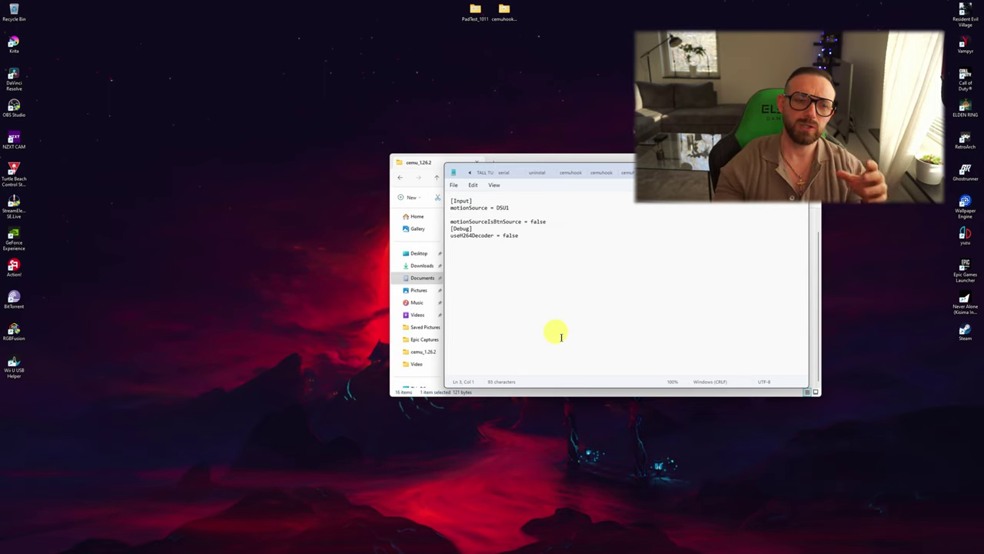
pyautogui.hotkey('ctrl', 'v')
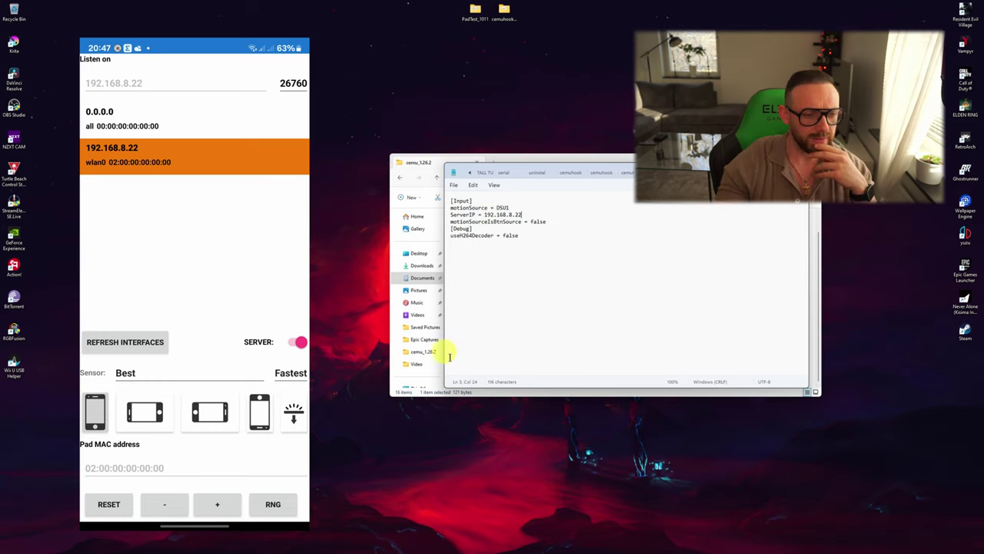
pyautogui.click(454, 185)
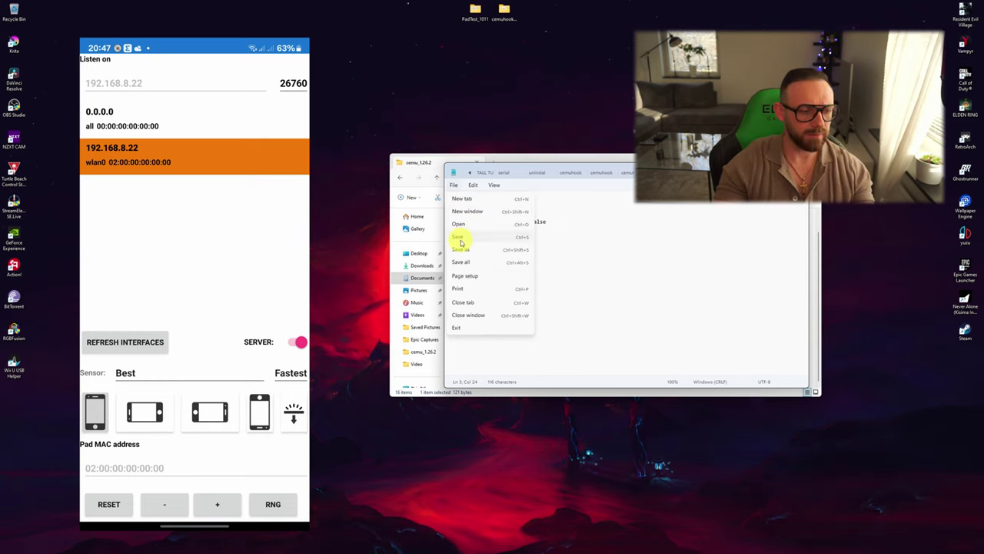
pyautogui.click(460, 237)
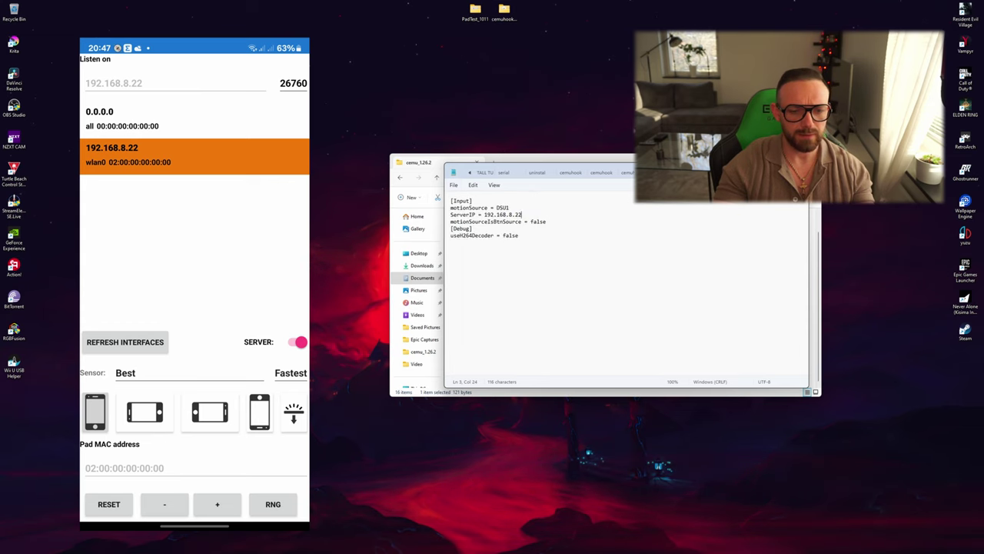
pyautogui.hotkey('alt', 'F4')
# Launch Cemu, move its window near the middle of the desktop, and select DSU1 by slot as the GamePad motion source.
pyautogui.click(561, 546)
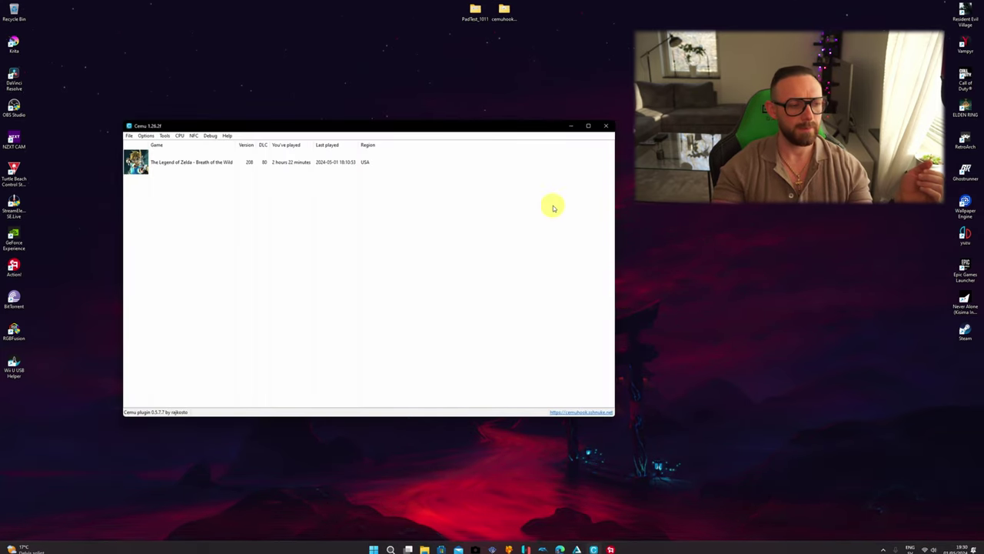
pyautogui.moveTo(402, 124); pyautogui.dragTo(556, 140)
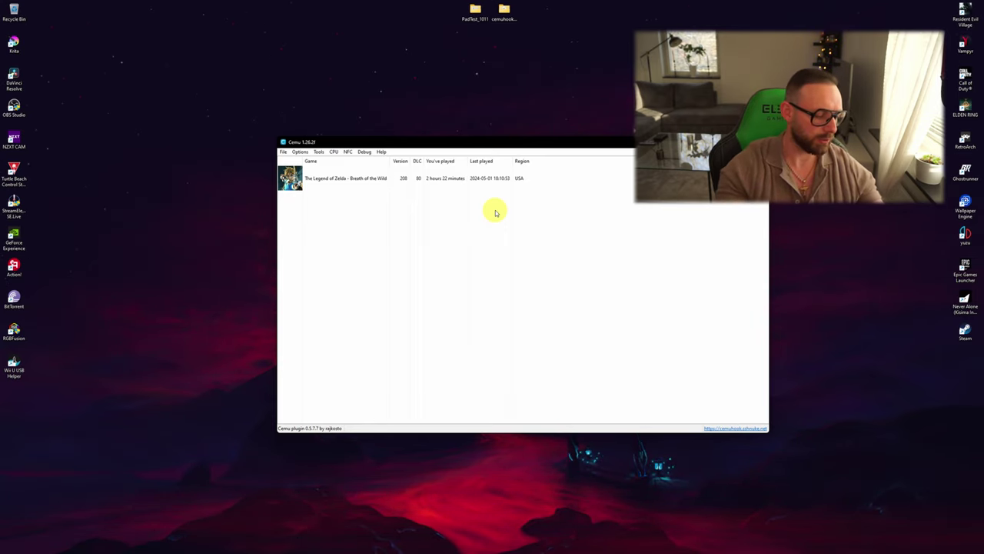
pyautogui.click(300, 152)
pyautogui.moveTo(315, 216)
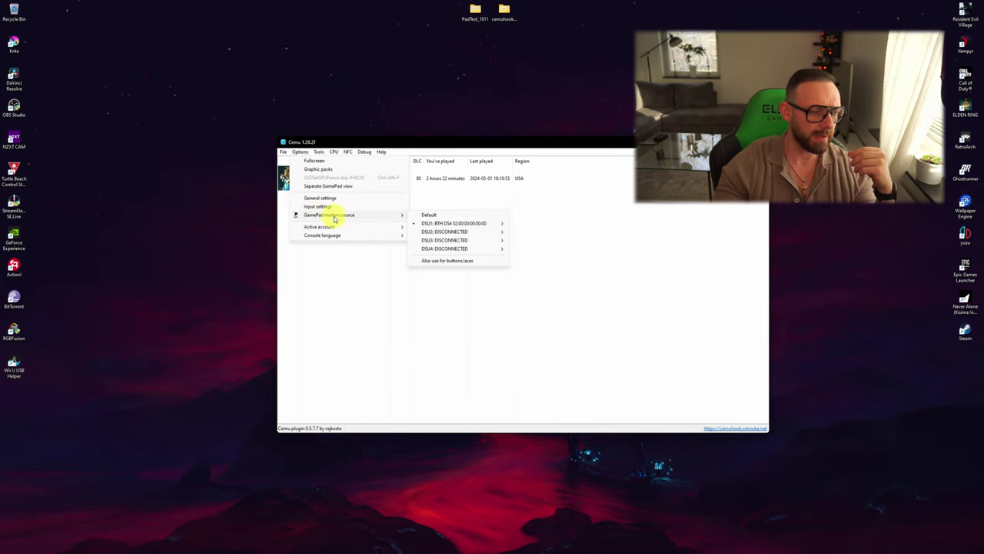
pyautogui.moveTo(461, 221)
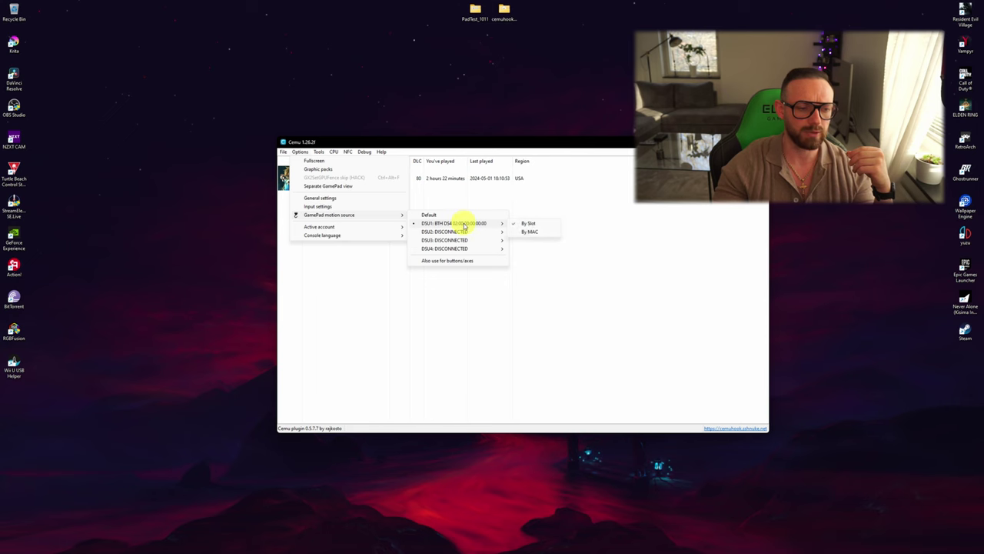
pyautogui.click(530, 222)
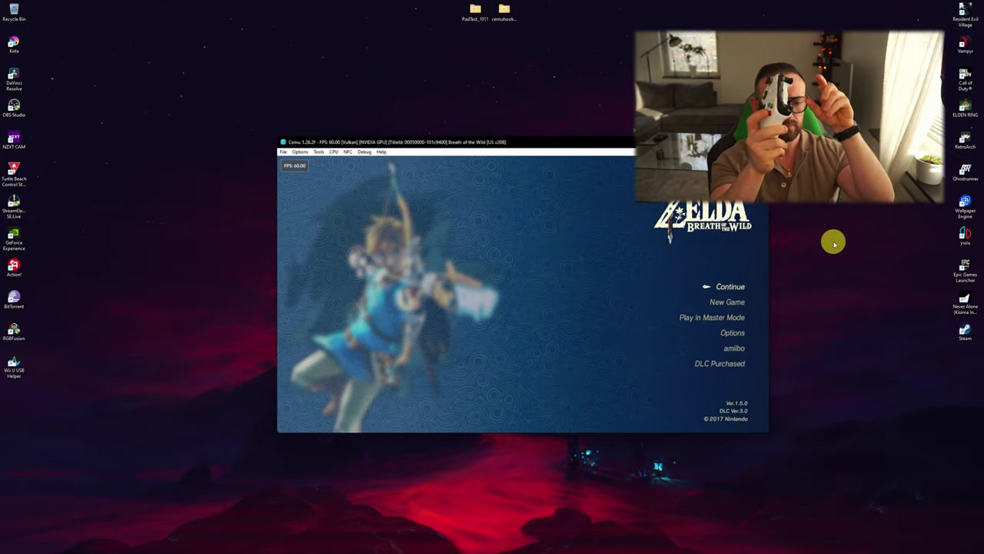
# Continue the saved game from the Breath of the Wild title menu.
pyautogui.press('Return')
pyautogui.press('Return')
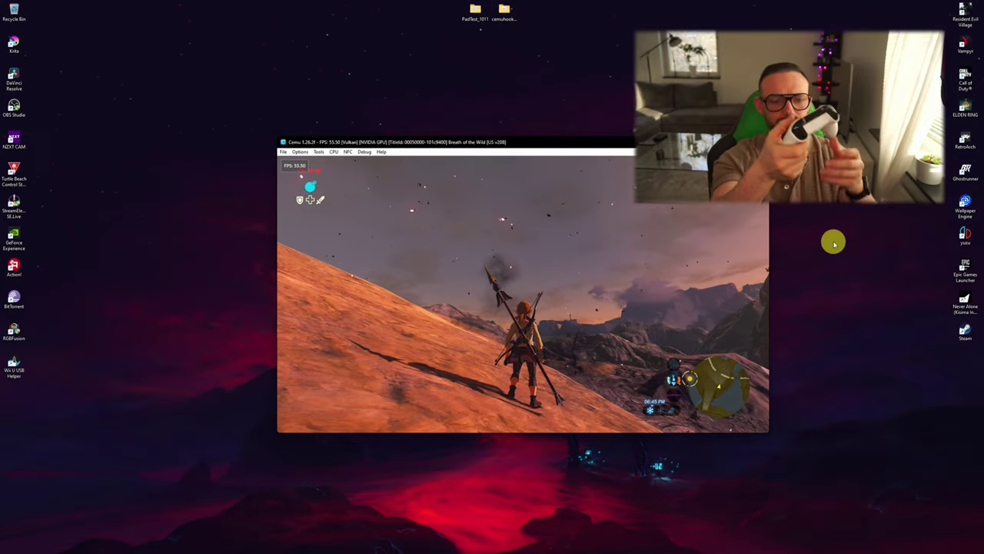